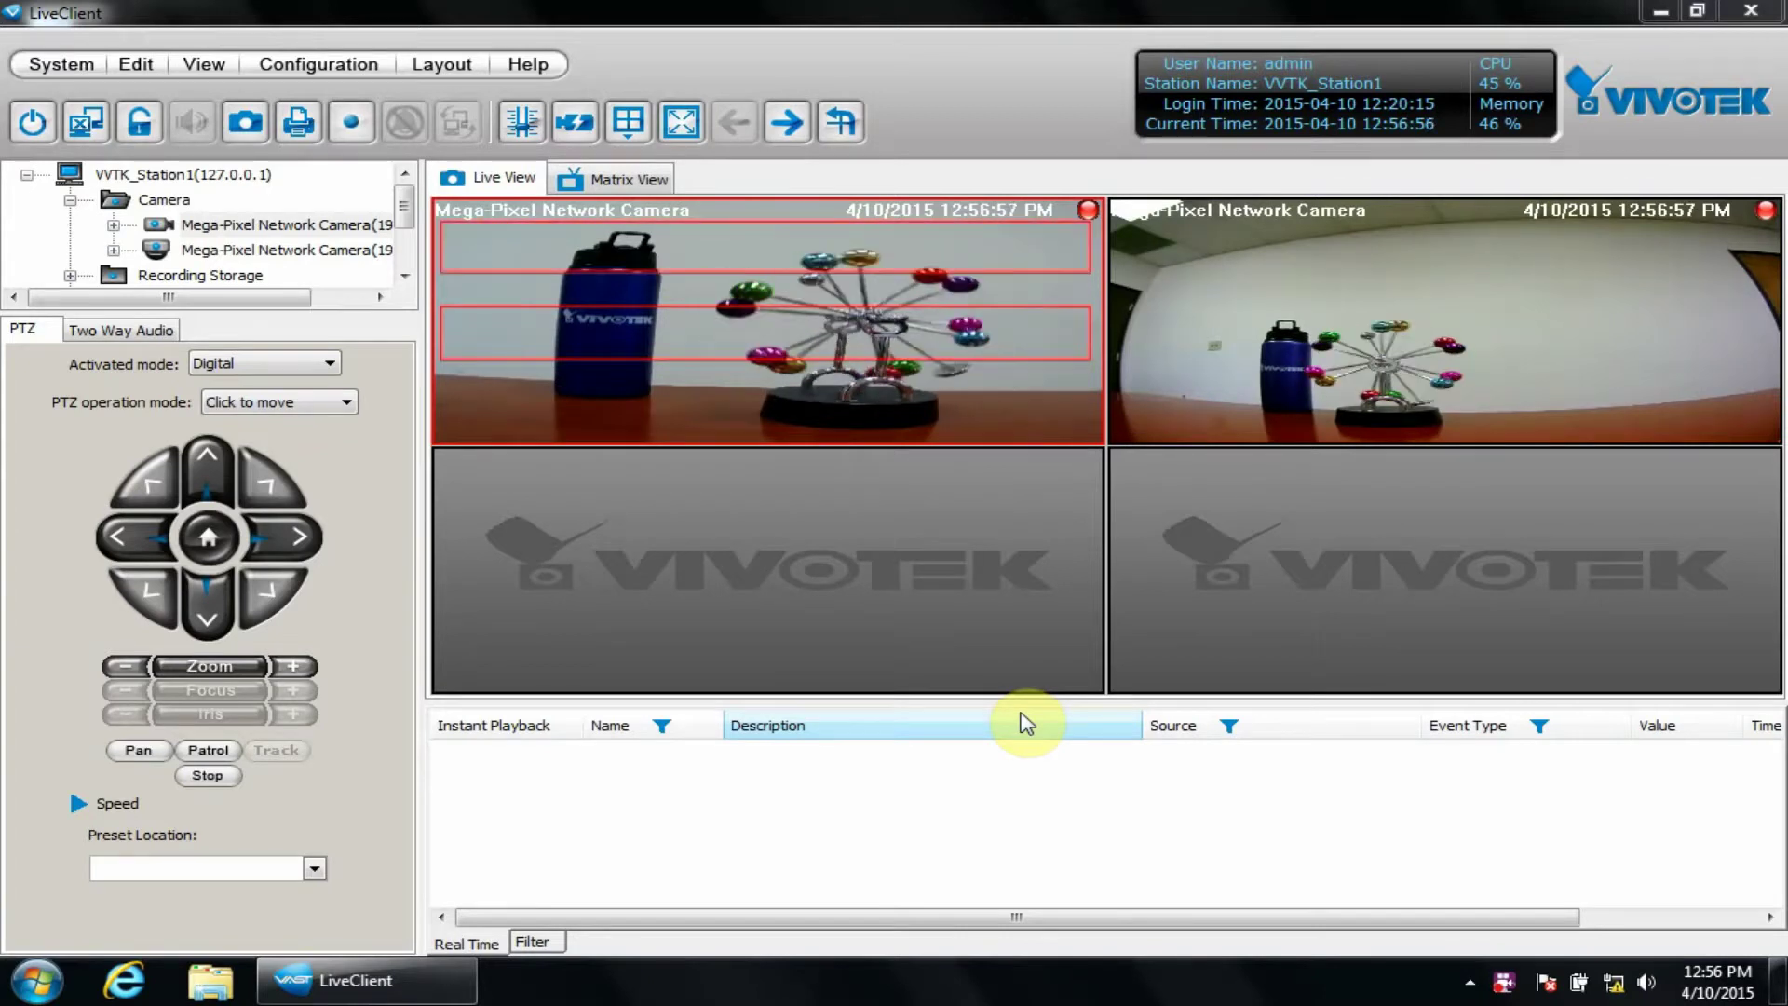
Open Station Settings > Scheduled Backup Settings and enable schedule backup
click(319, 63)
mouse_move(401, 303)
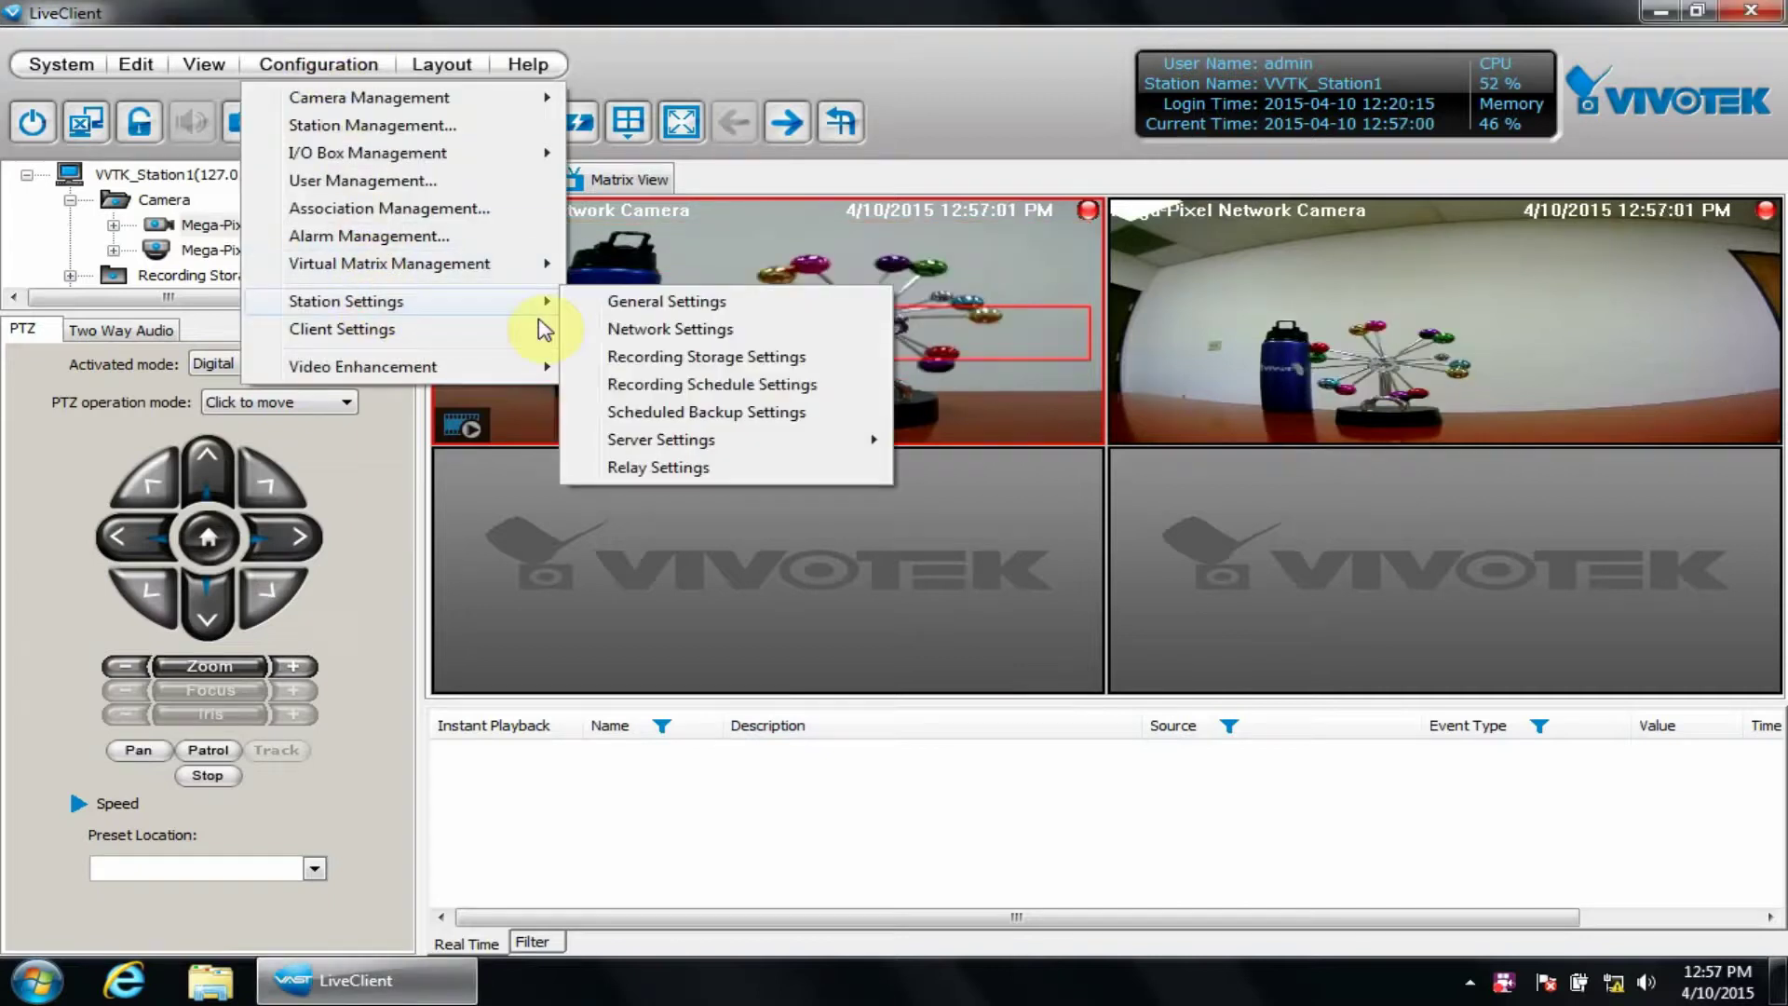
click(700, 412)
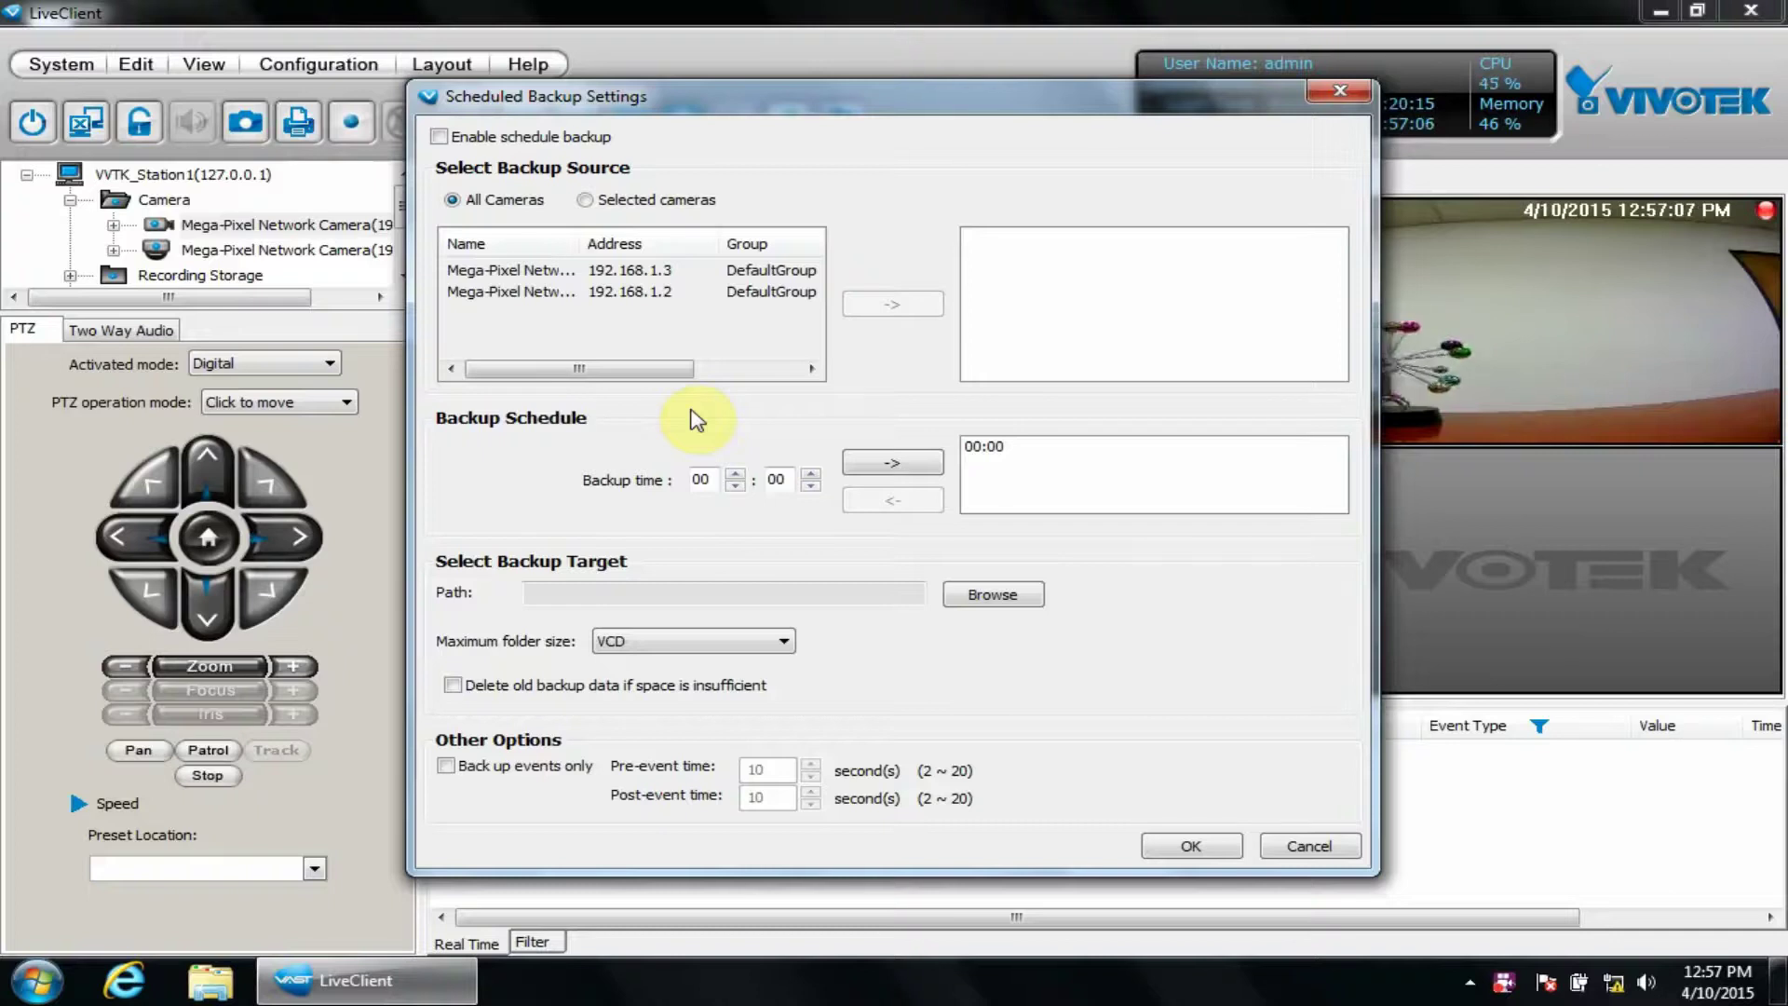
click(498, 137)
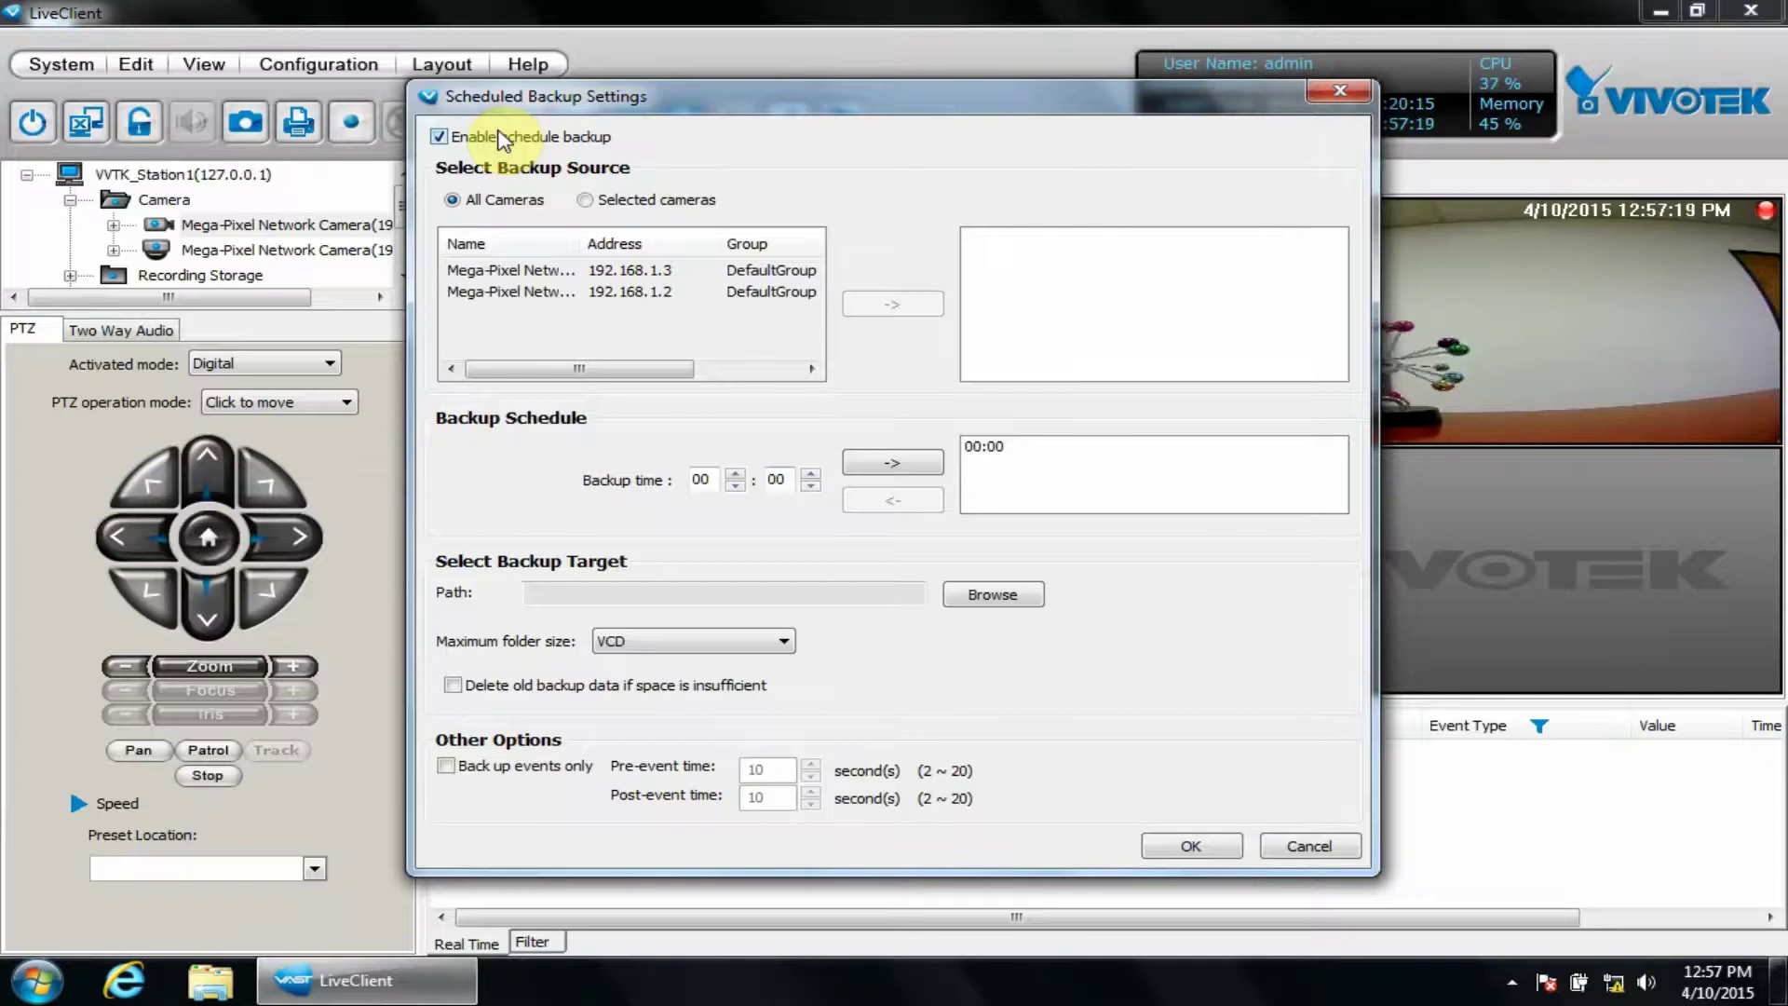
Try Selected cameras with two cameras added, then switch the backup source back to All Cameras
click(587, 200)
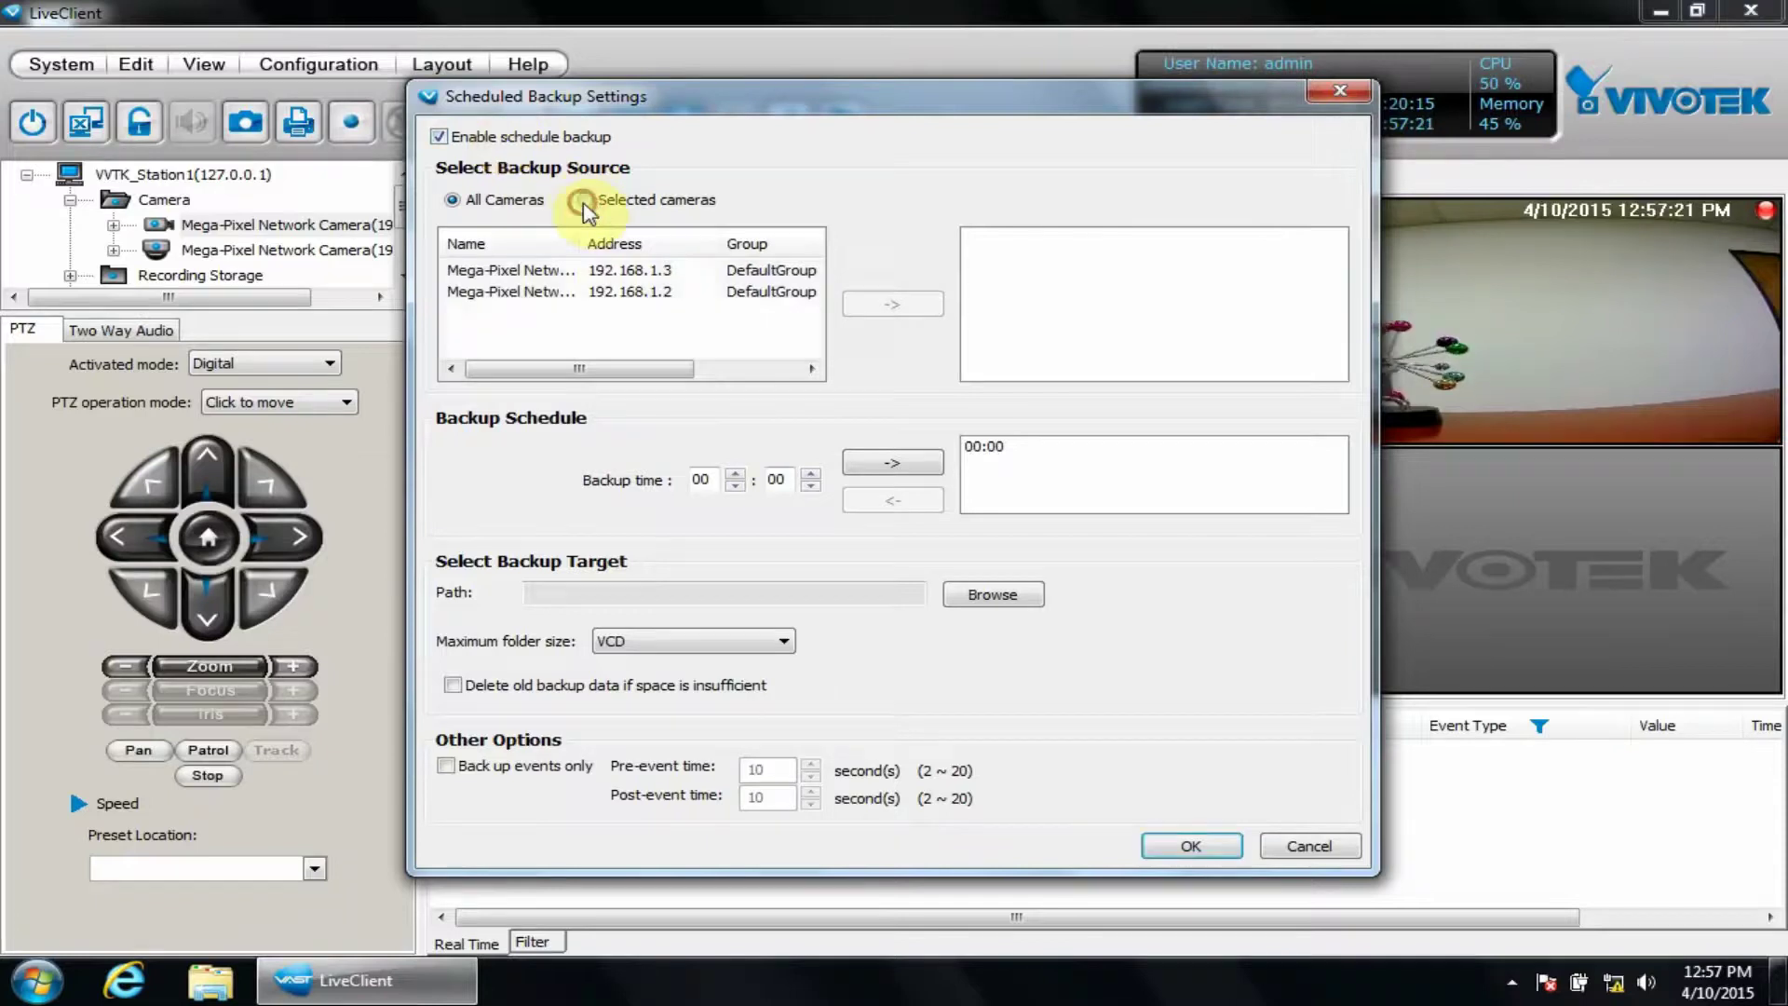
click(607, 270)
click(890, 306)
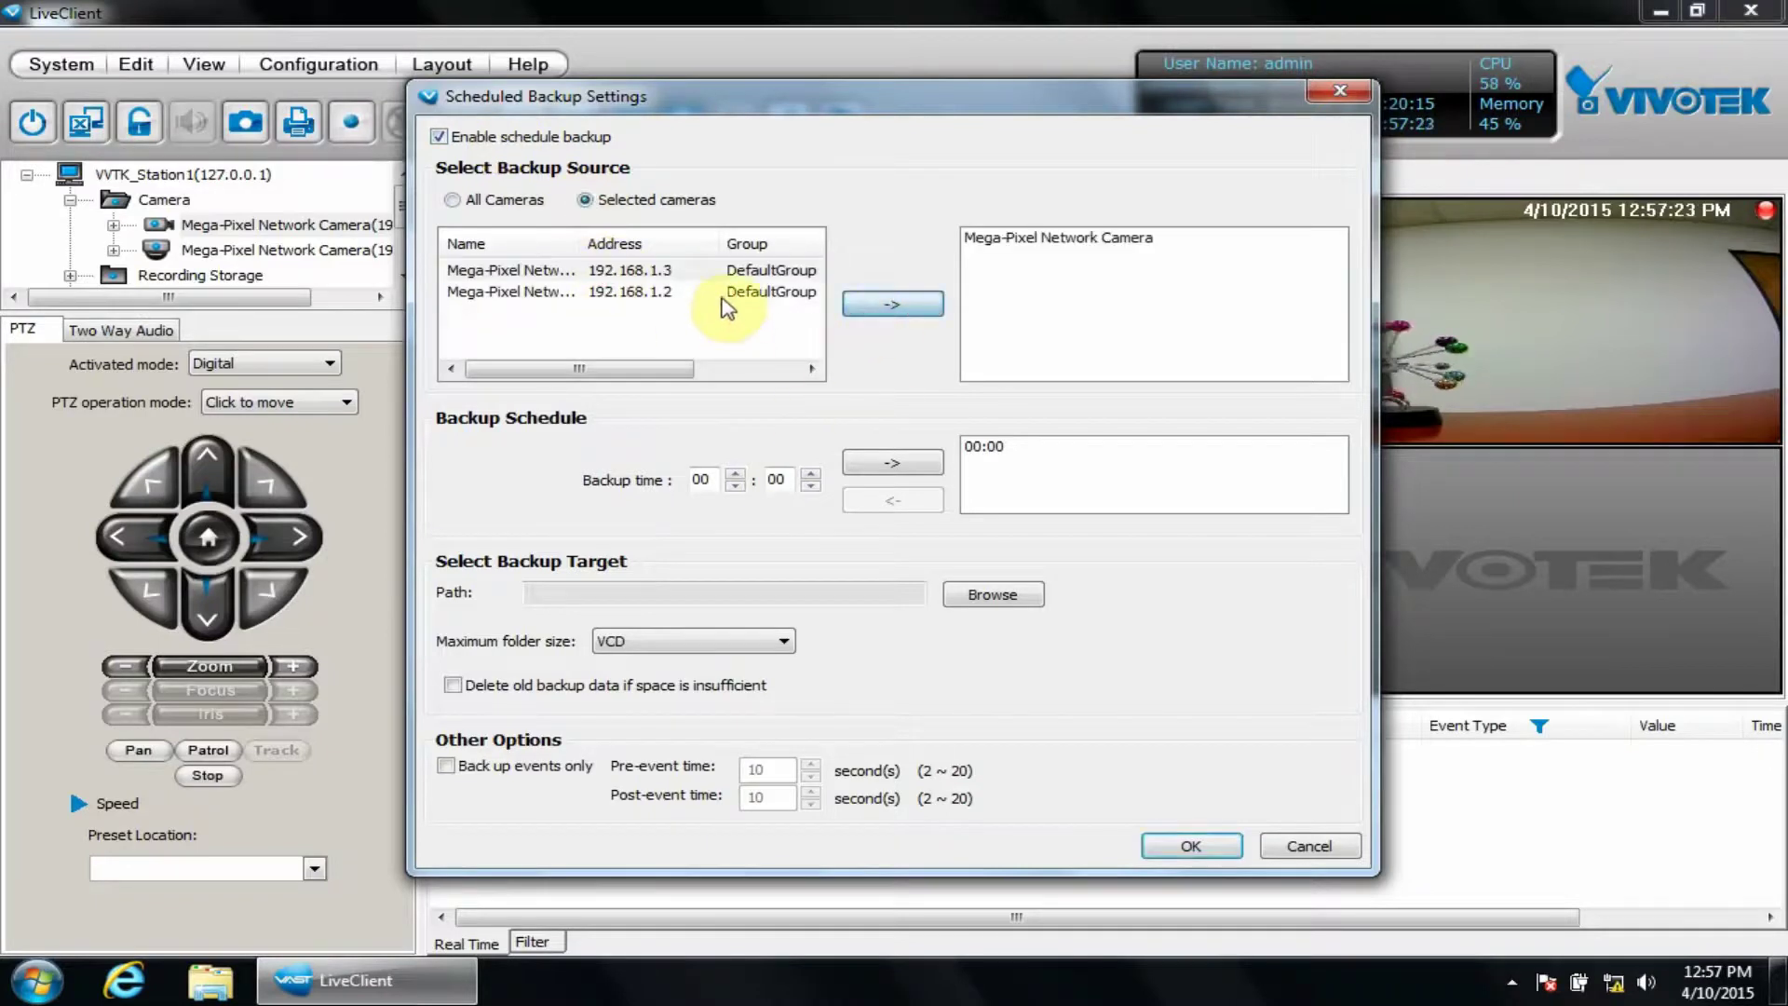
click(720, 292)
click(880, 304)
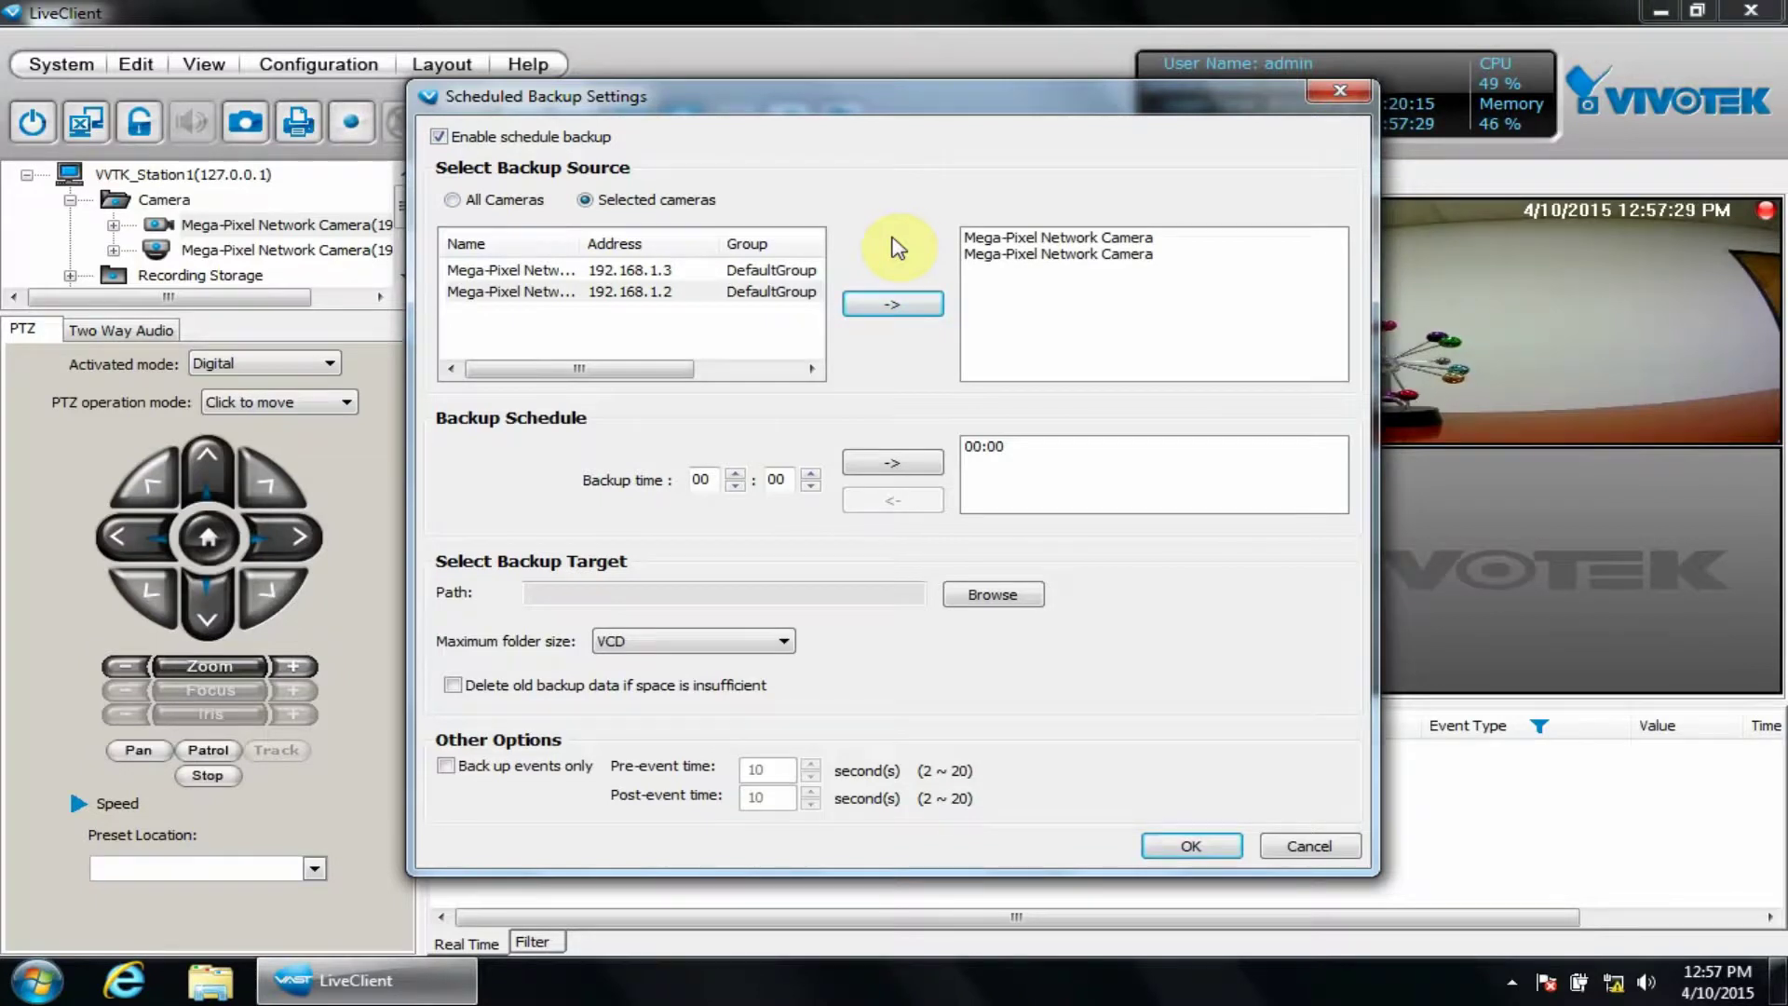
click(498, 203)
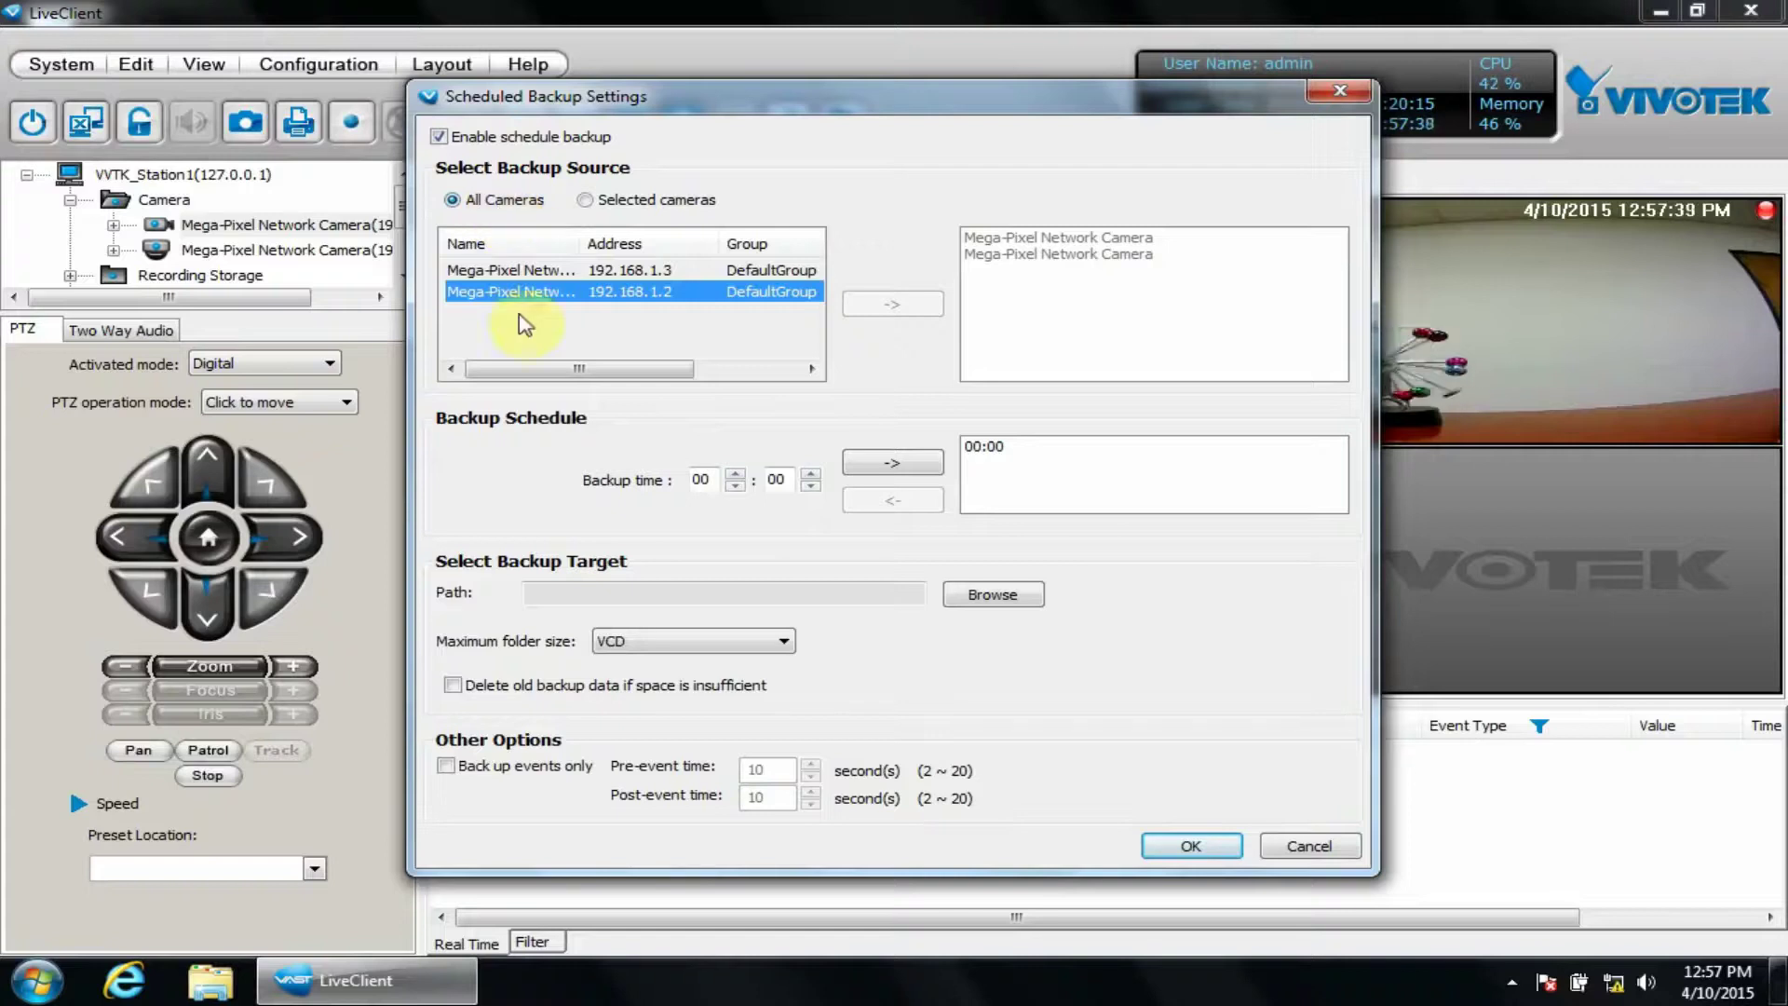
Remove the 00:00 backup time and add 18:00 and 09:00 instead
click(989, 448)
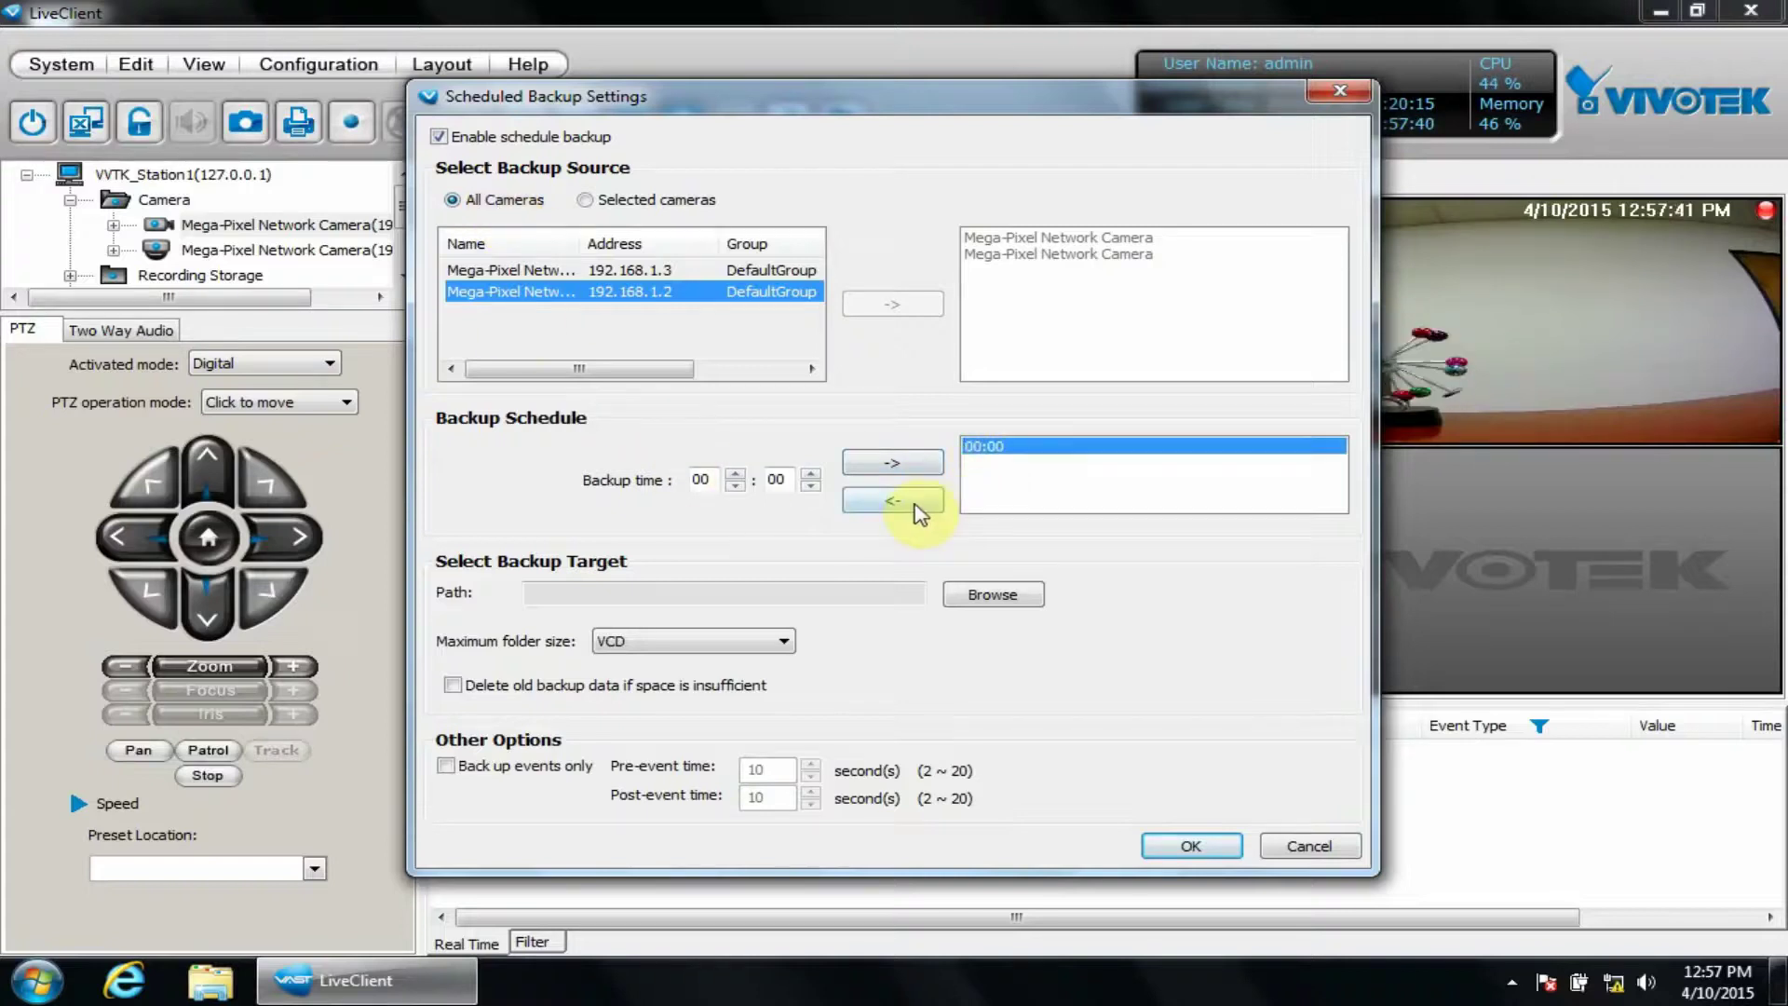
click(910, 500)
click(704, 479)
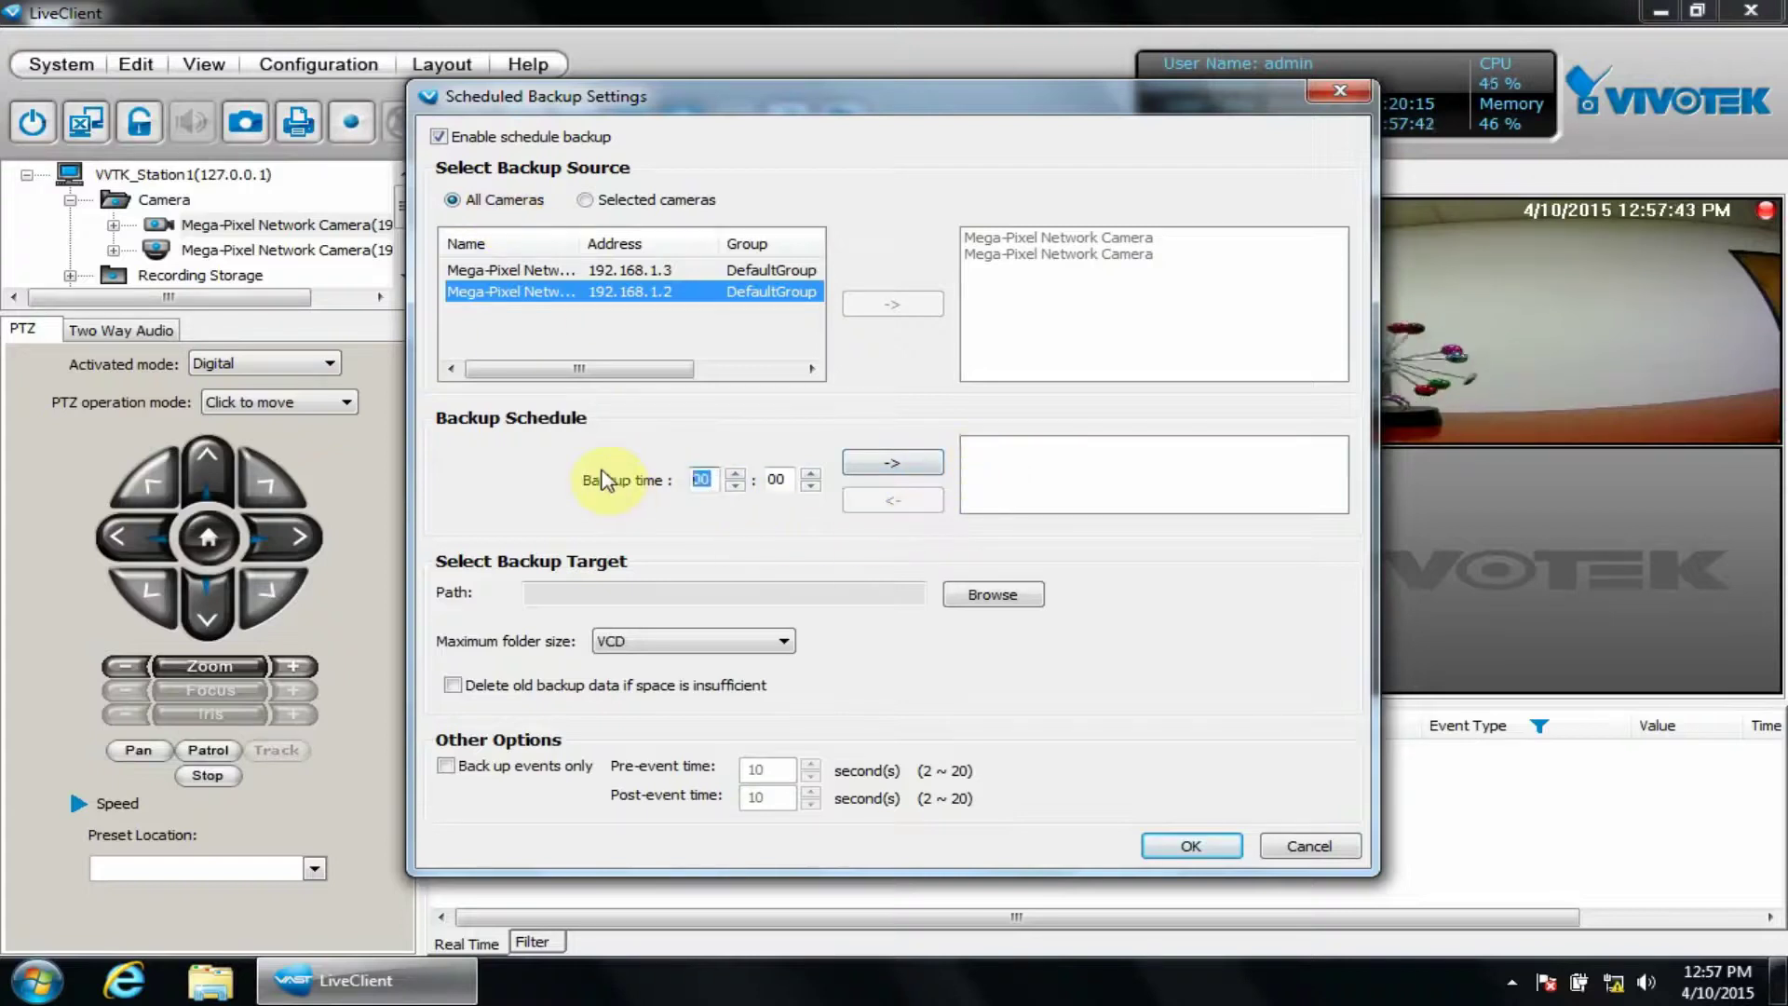
text(18)
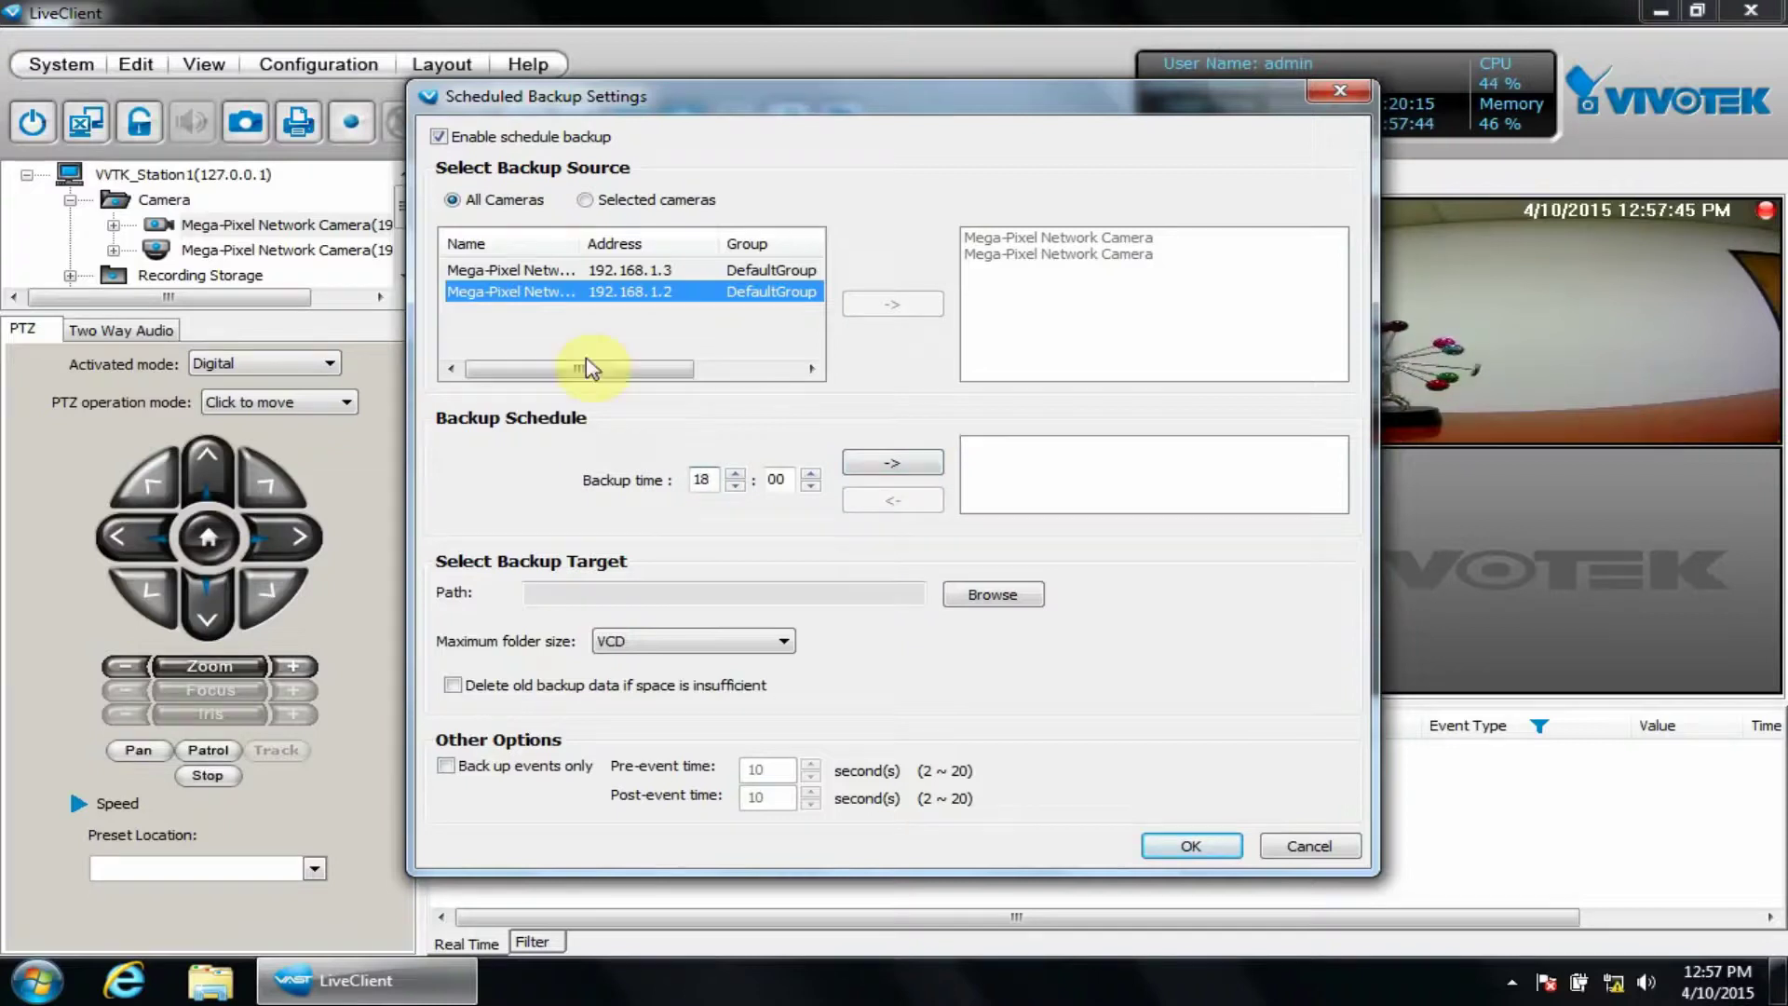
click(855, 466)
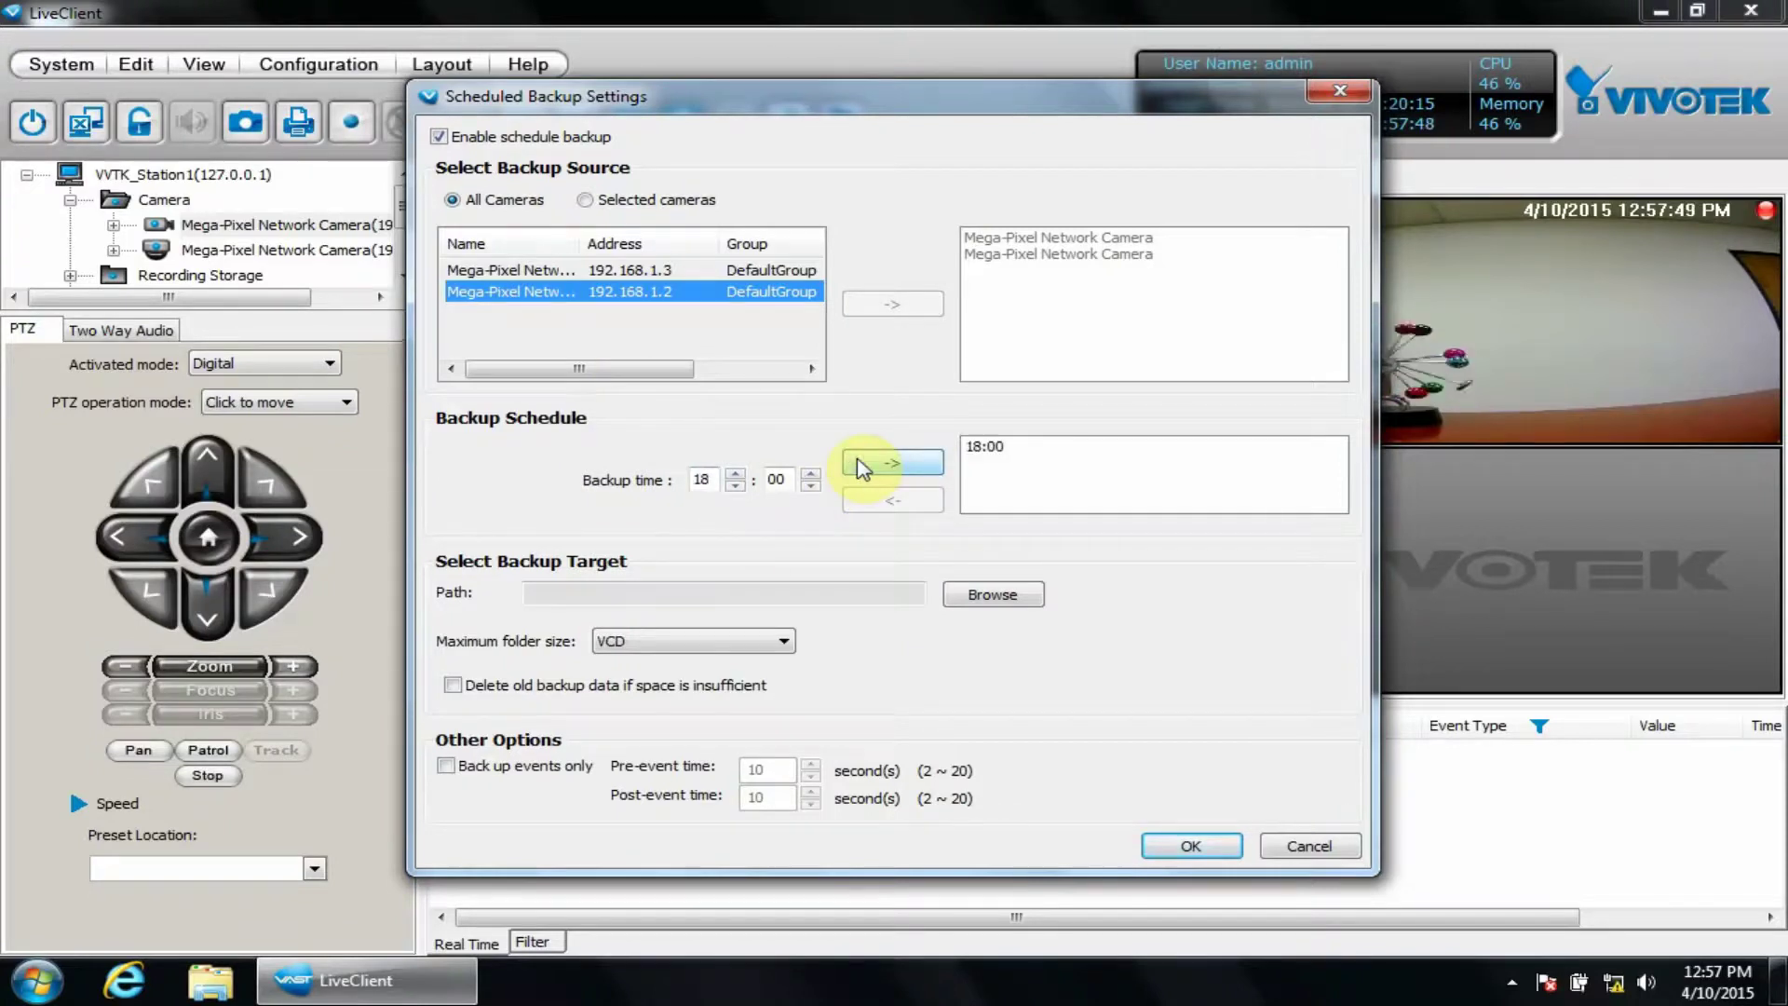
double_click(703, 479)
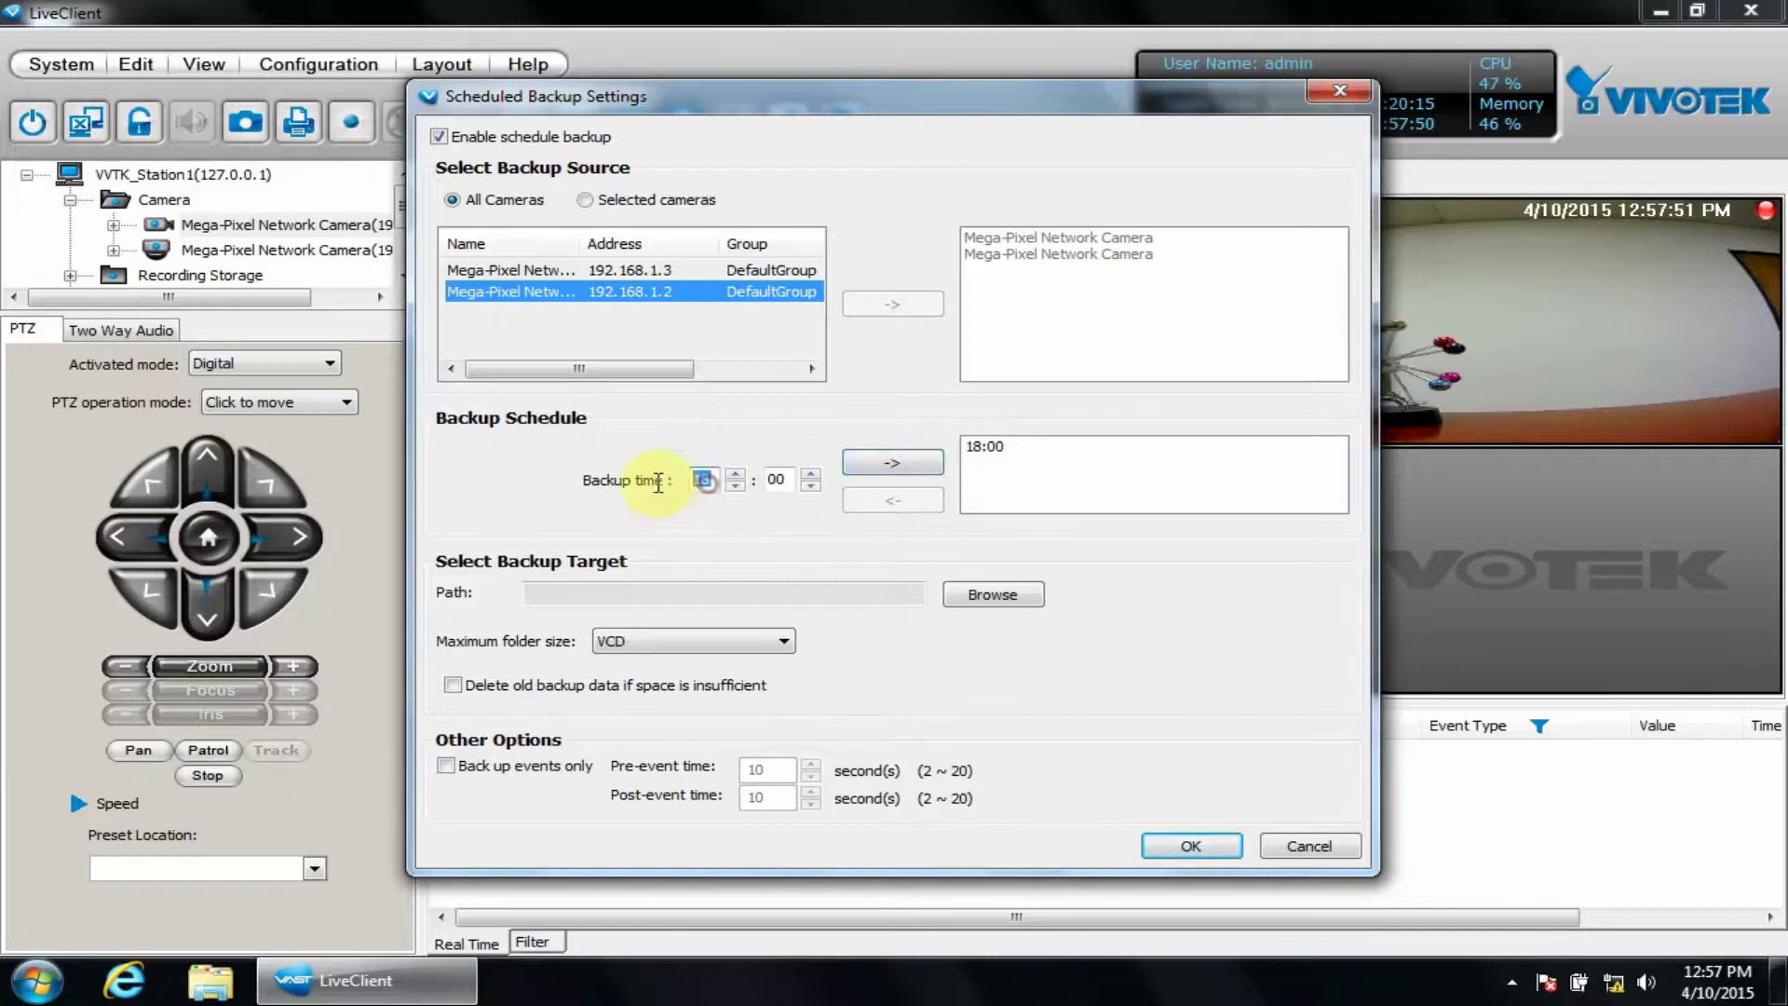
text(9)
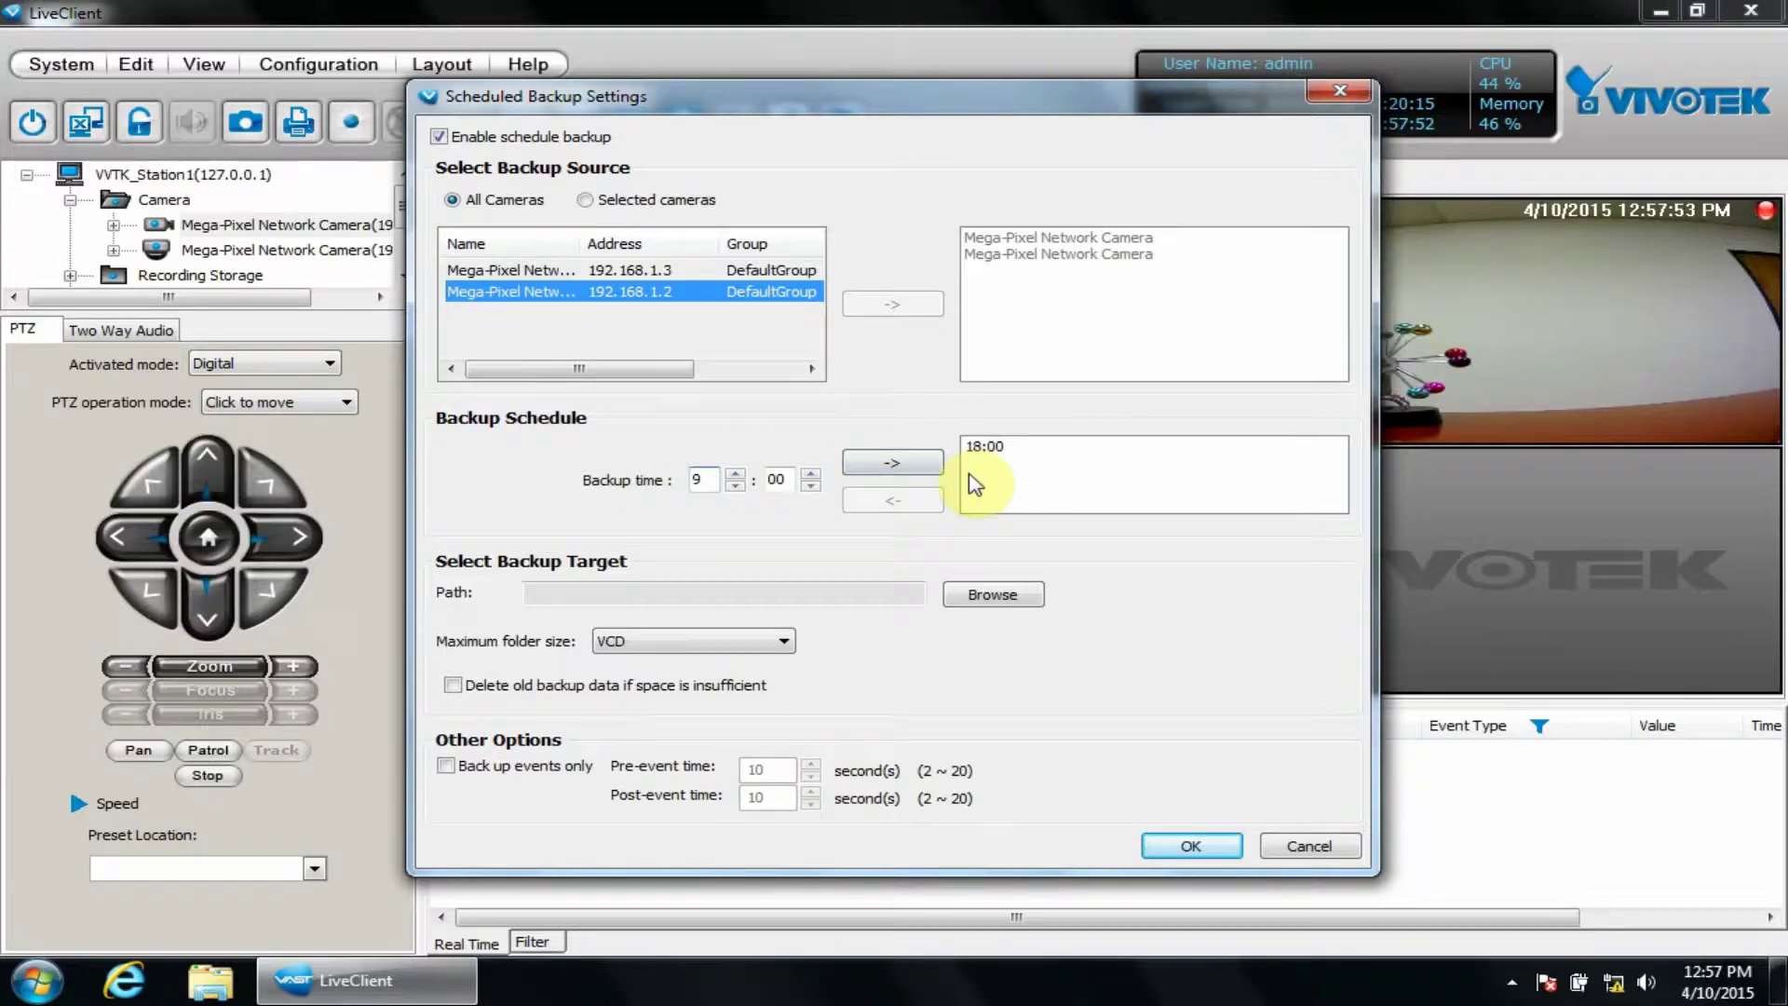
click(866, 470)
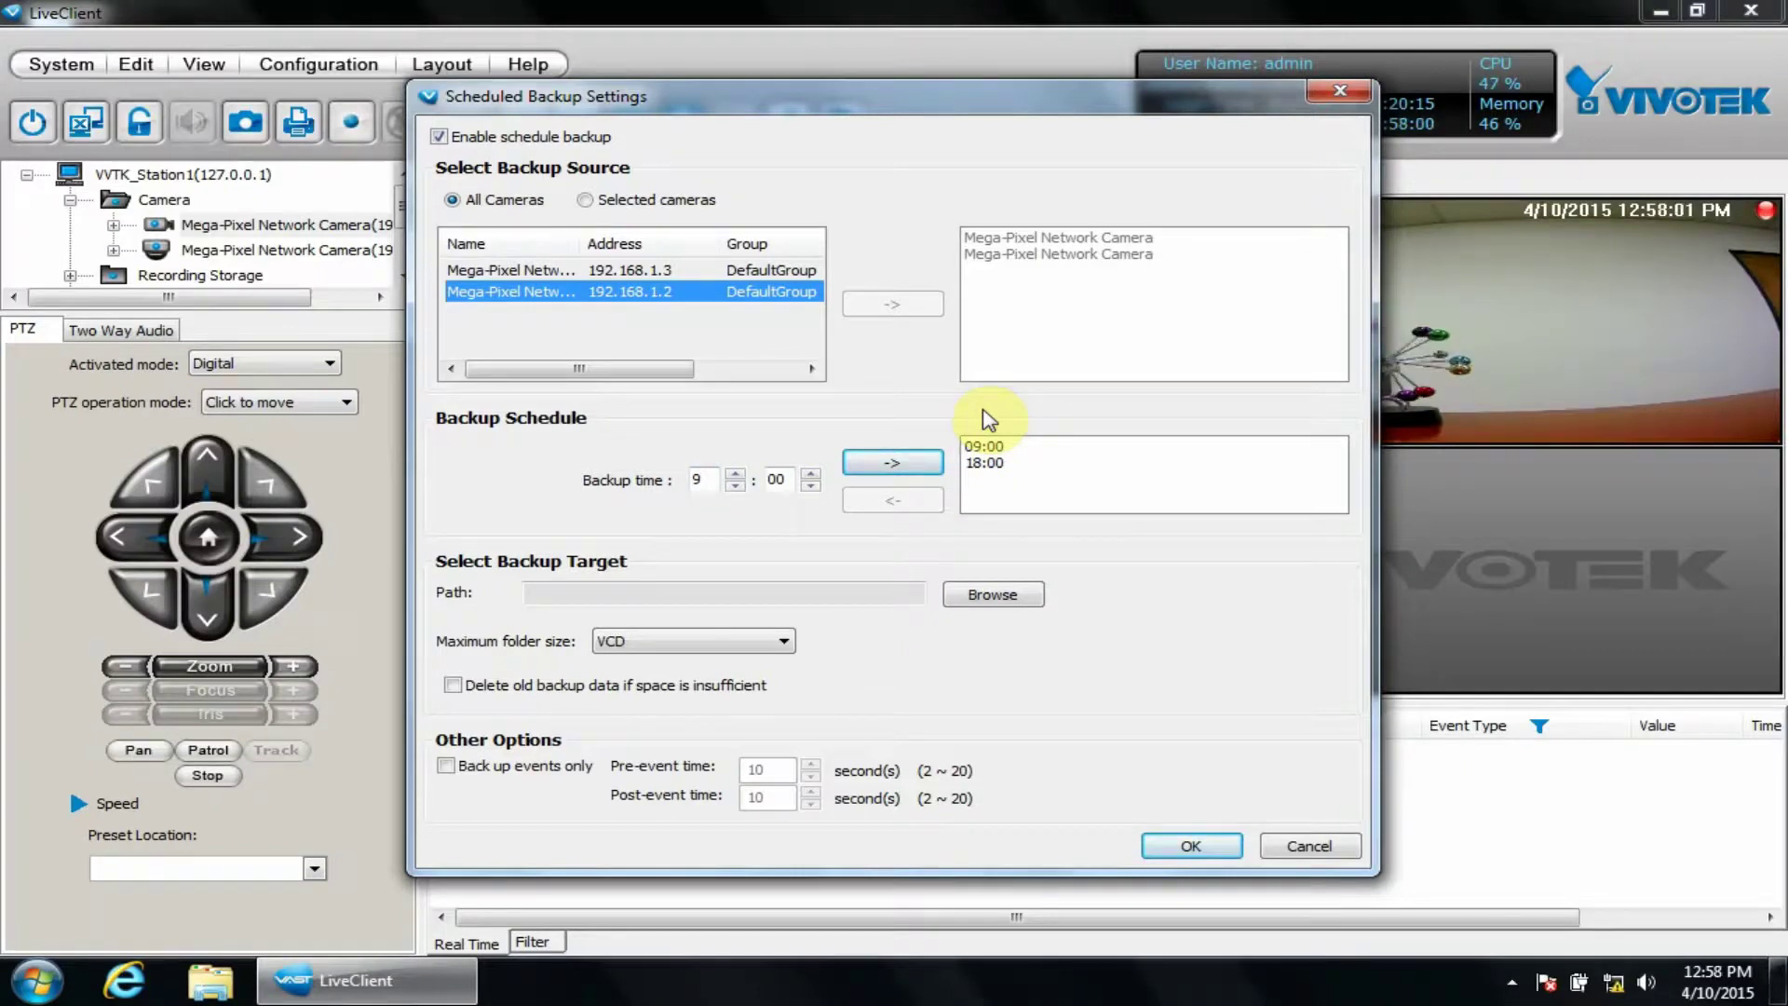
Try adding a 09:55 backup time and dismiss the one-hour interval warning
double_click(779, 480)
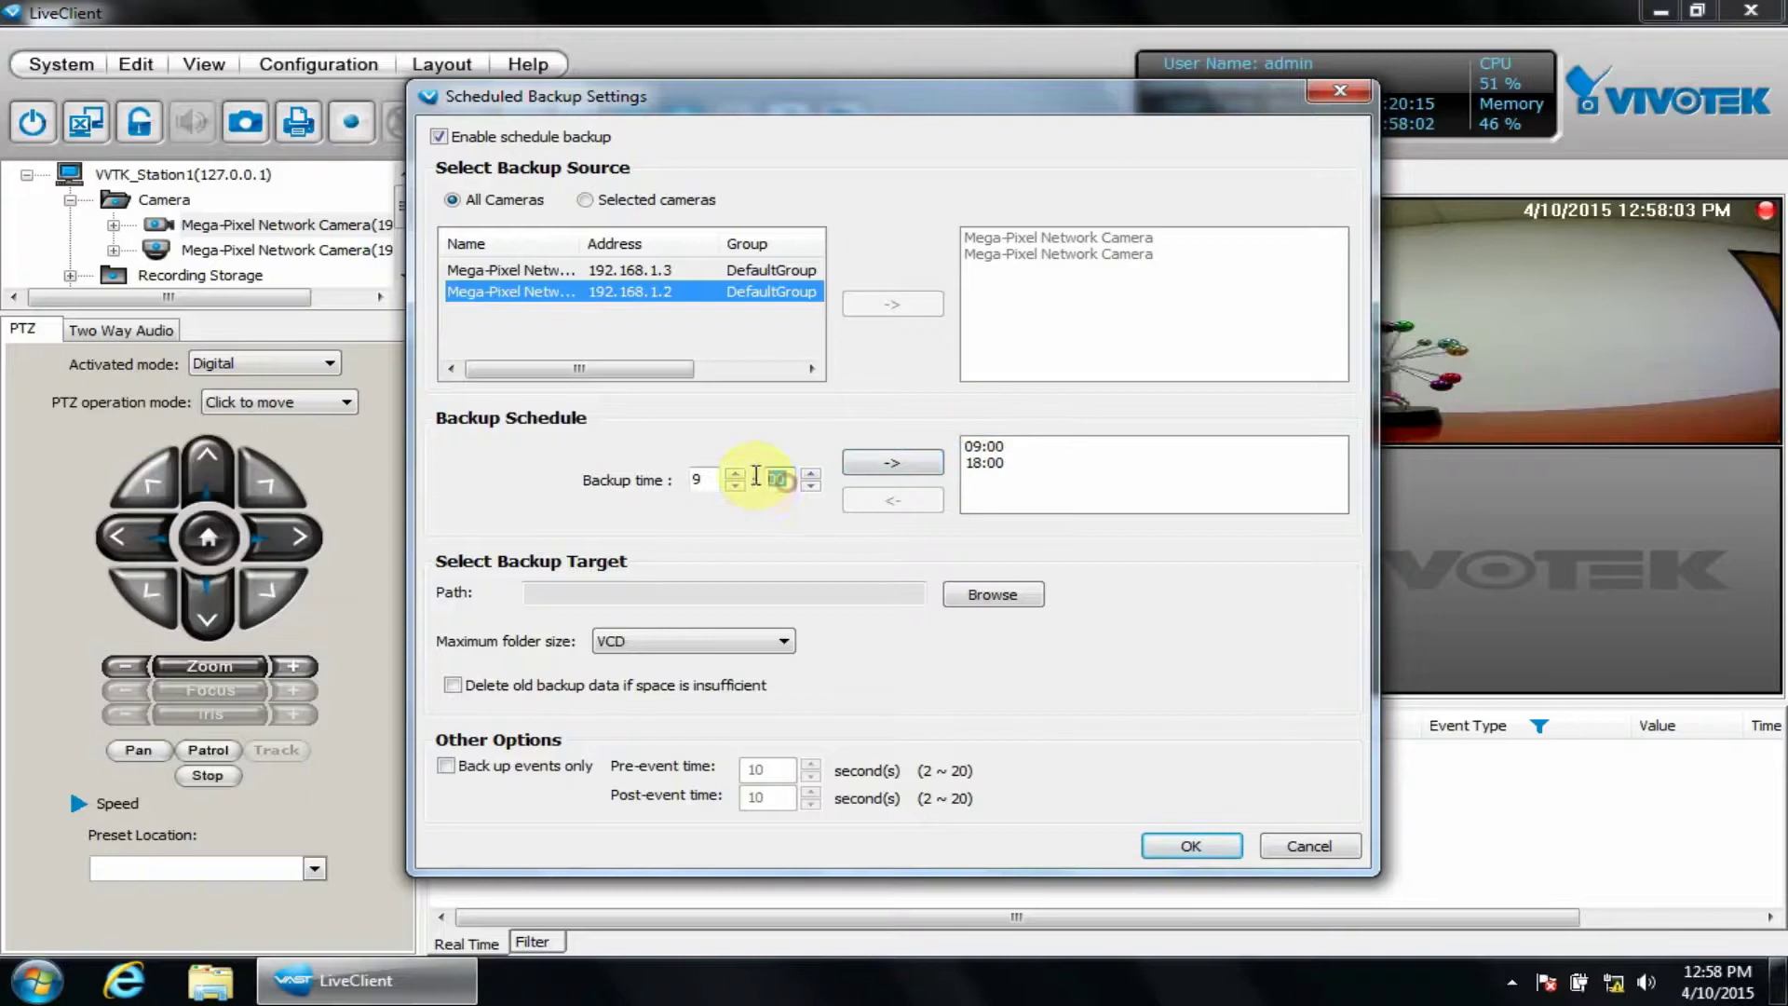
text(55)
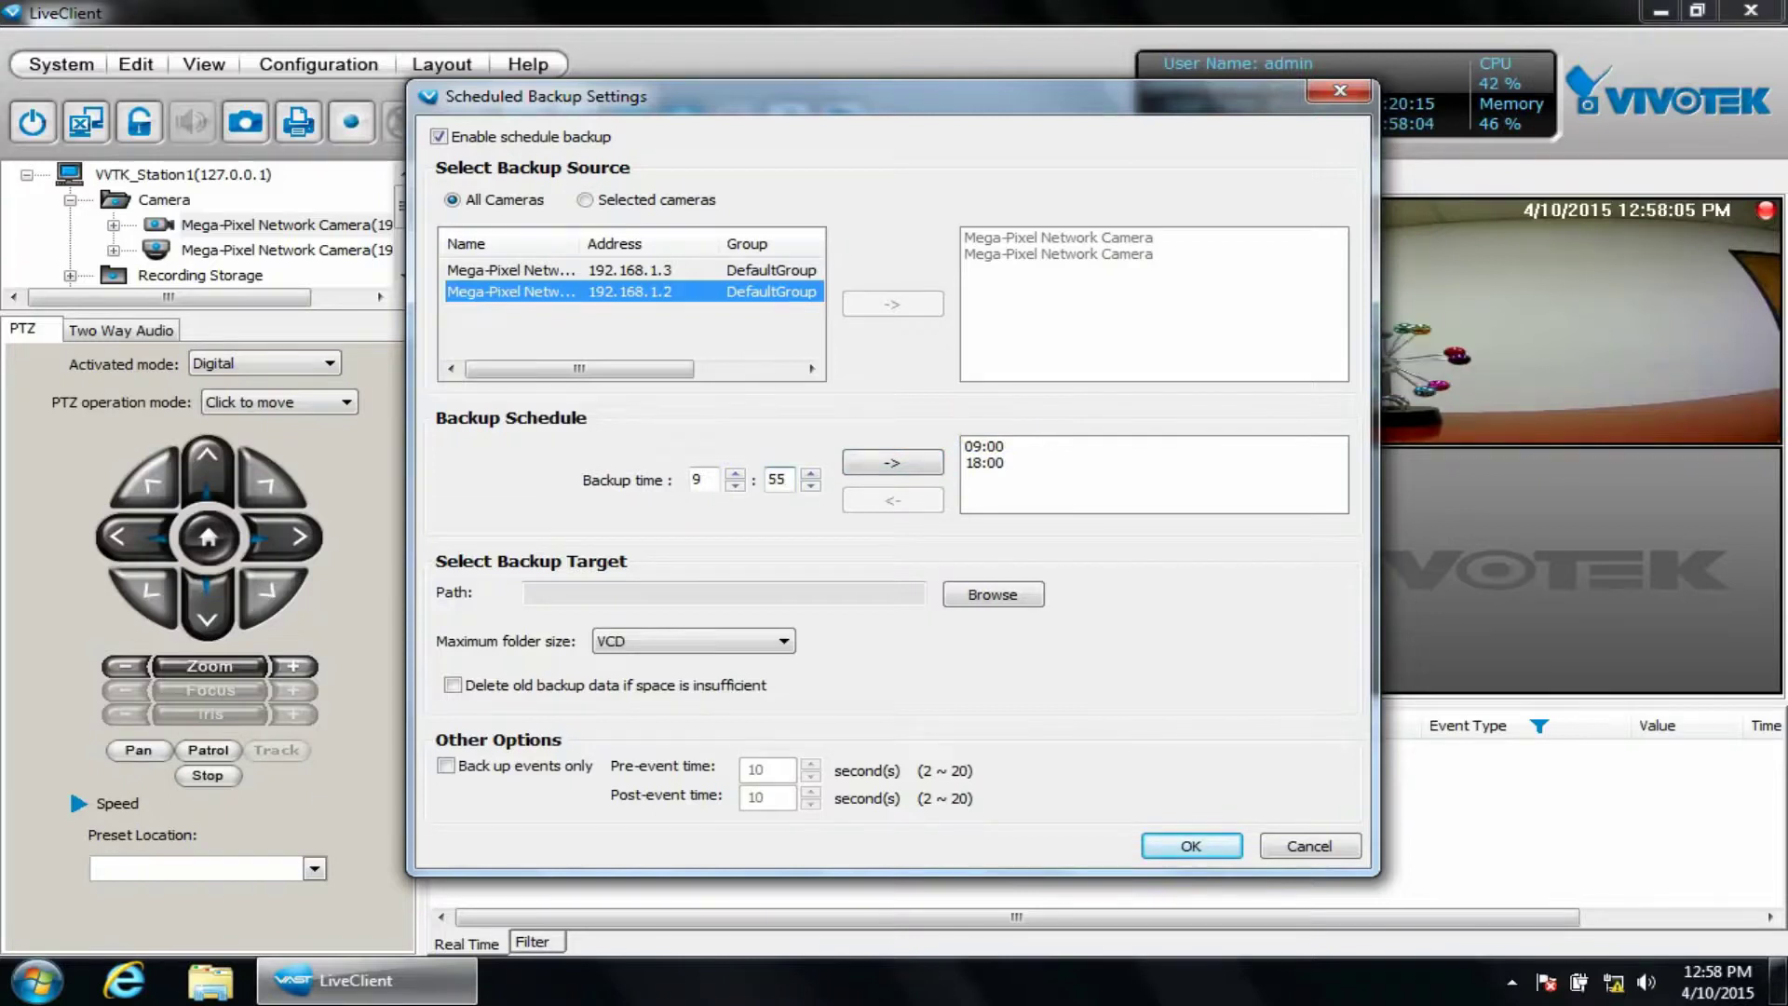
click(880, 465)
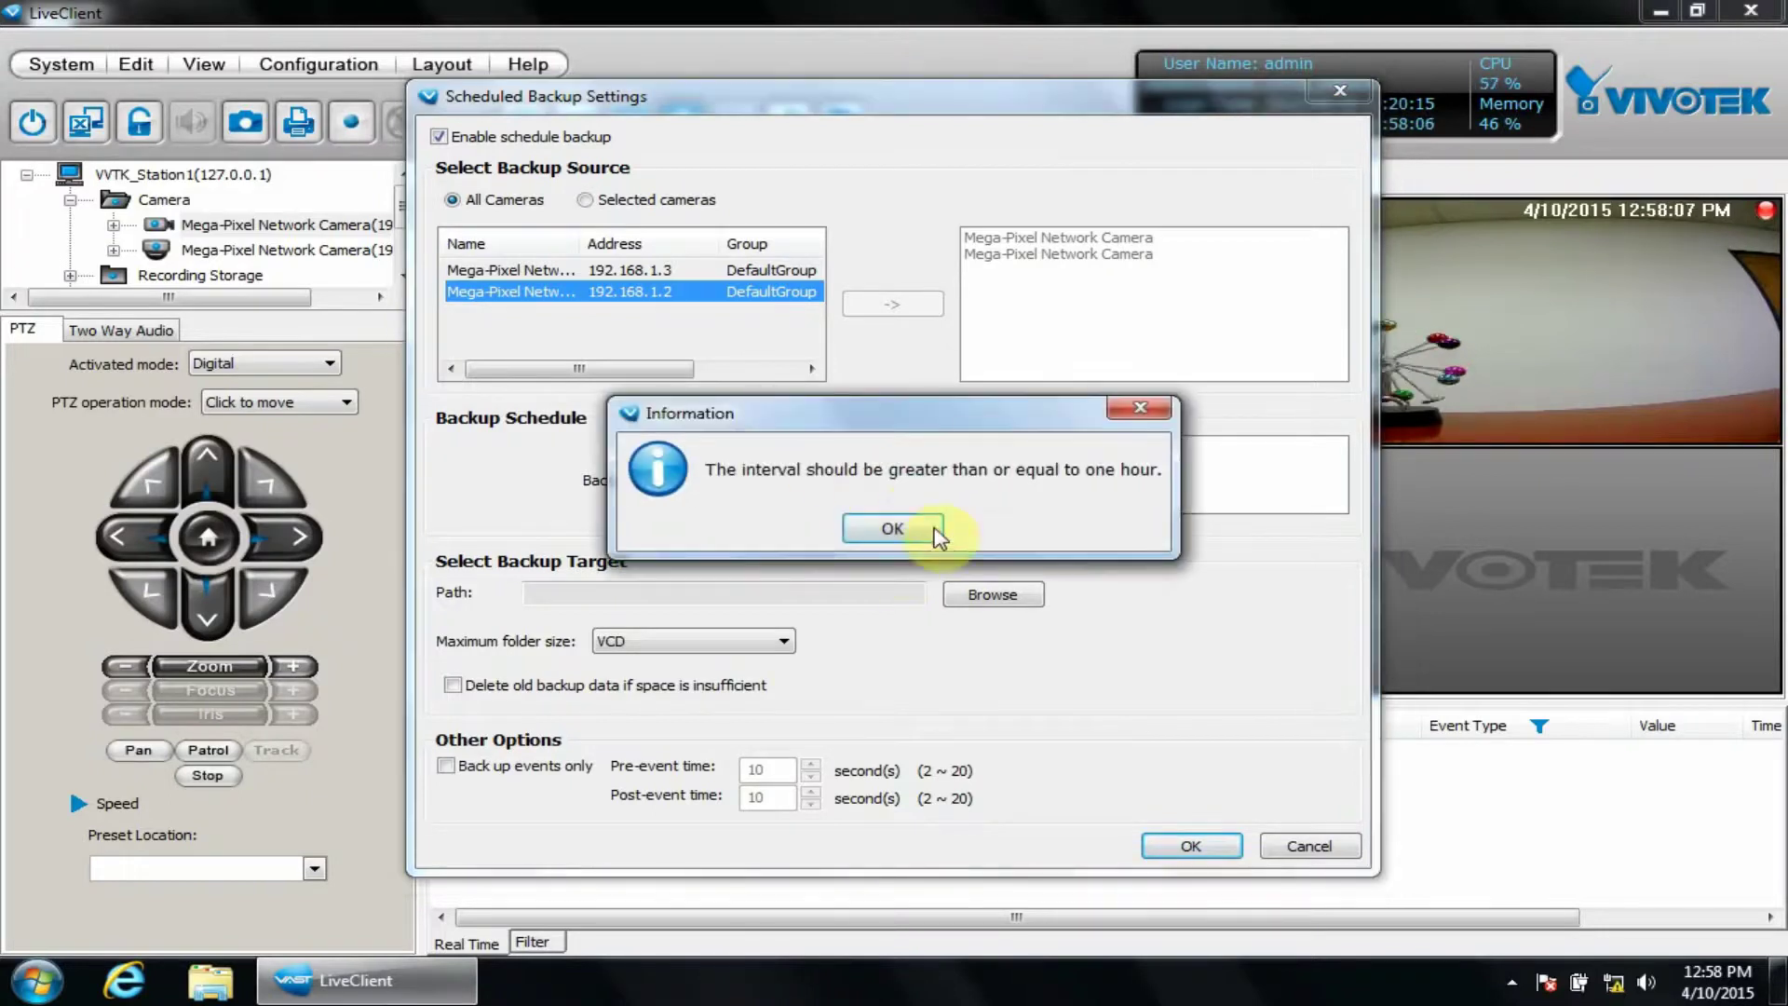
click(887, 527)
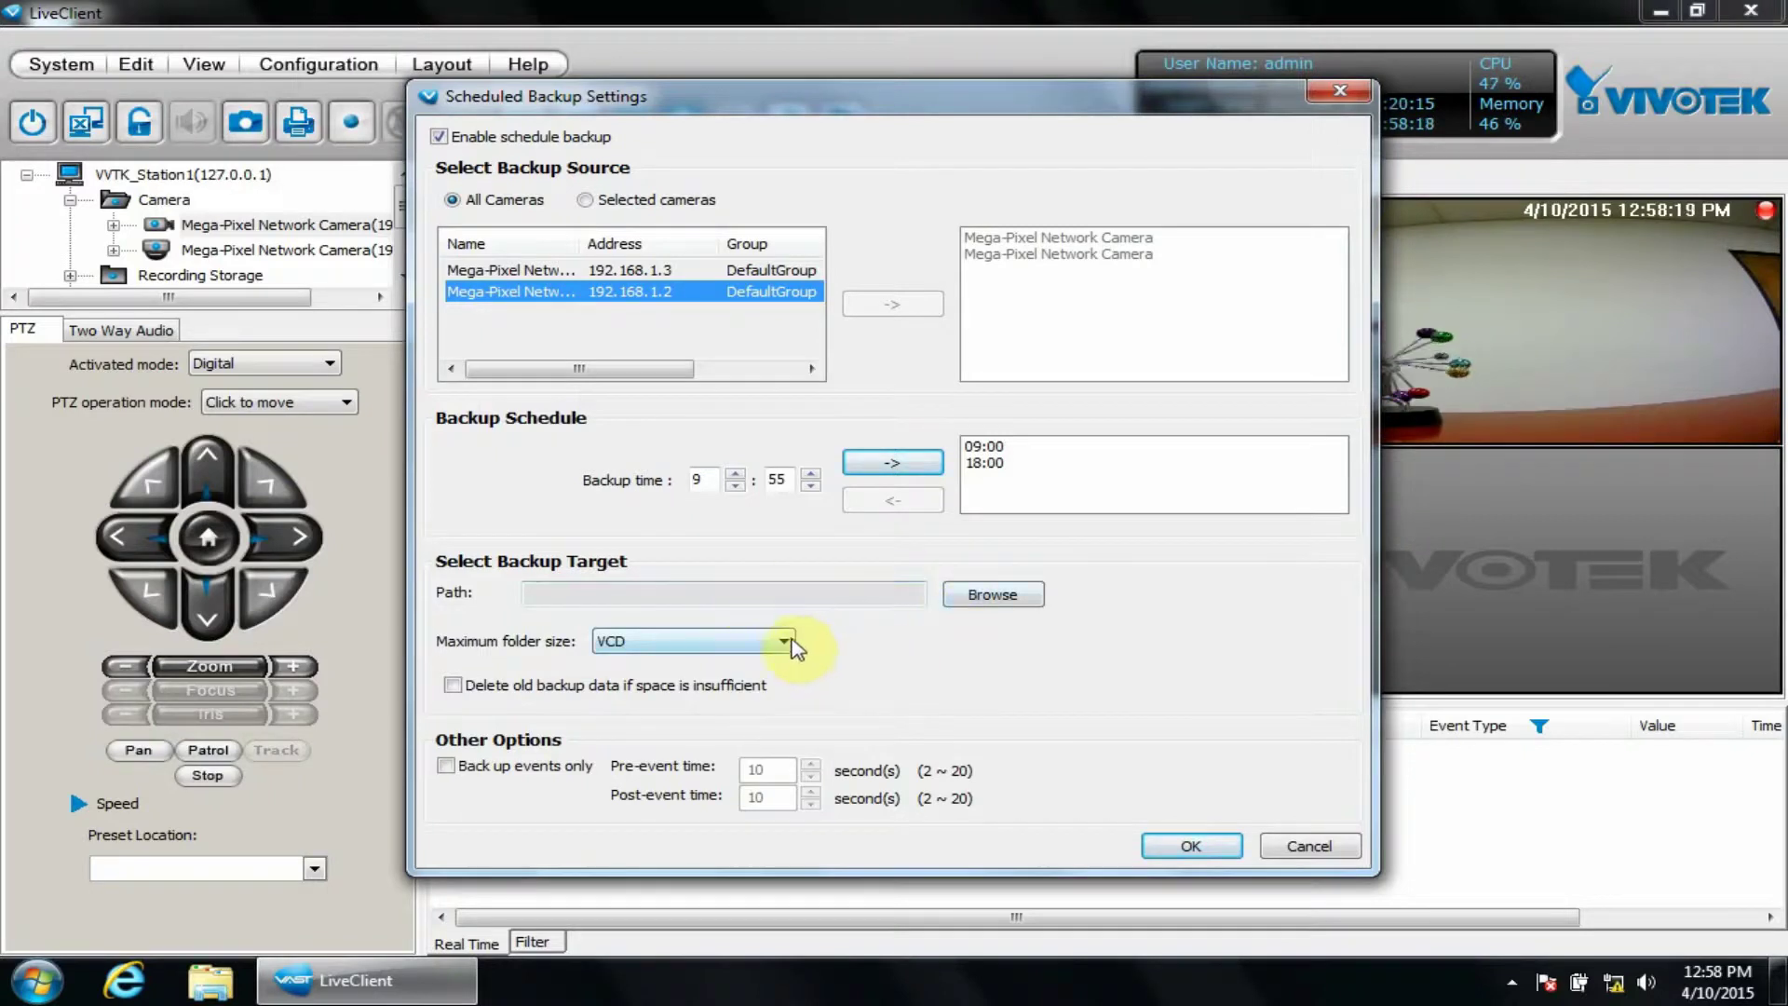
Set the backup target to the local H:\ drive through Browse > Local
click(990, 594)
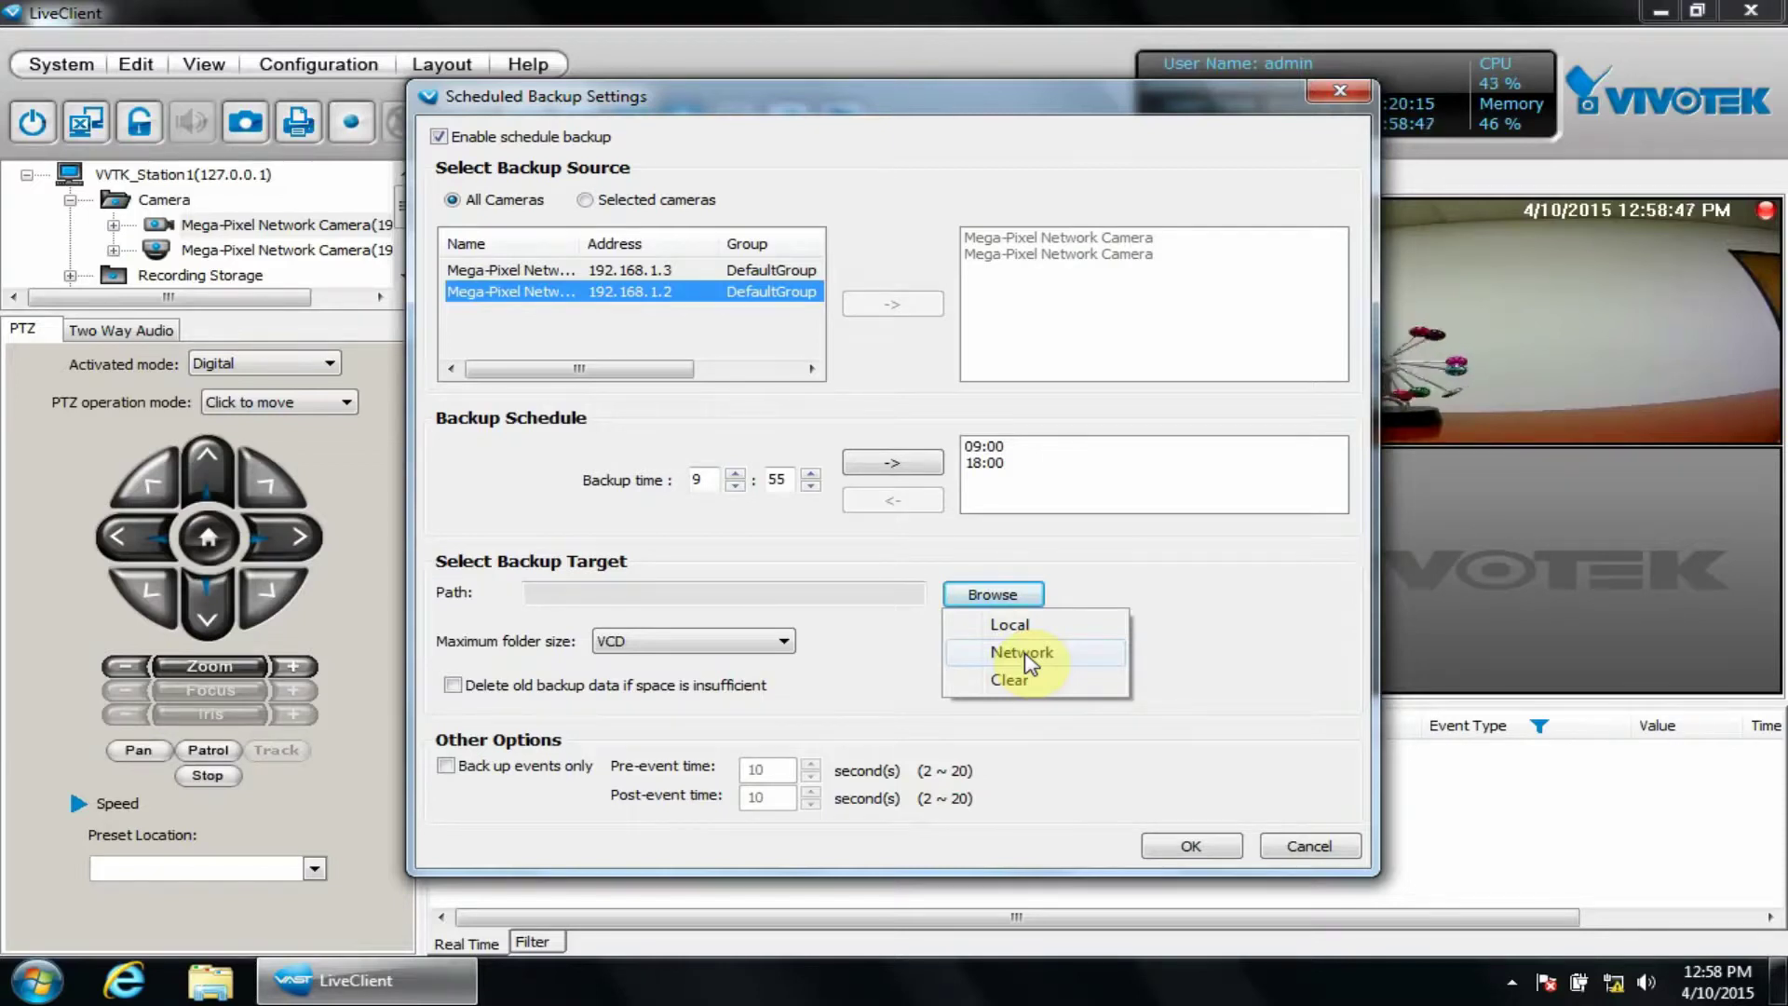
click(1007, 624)
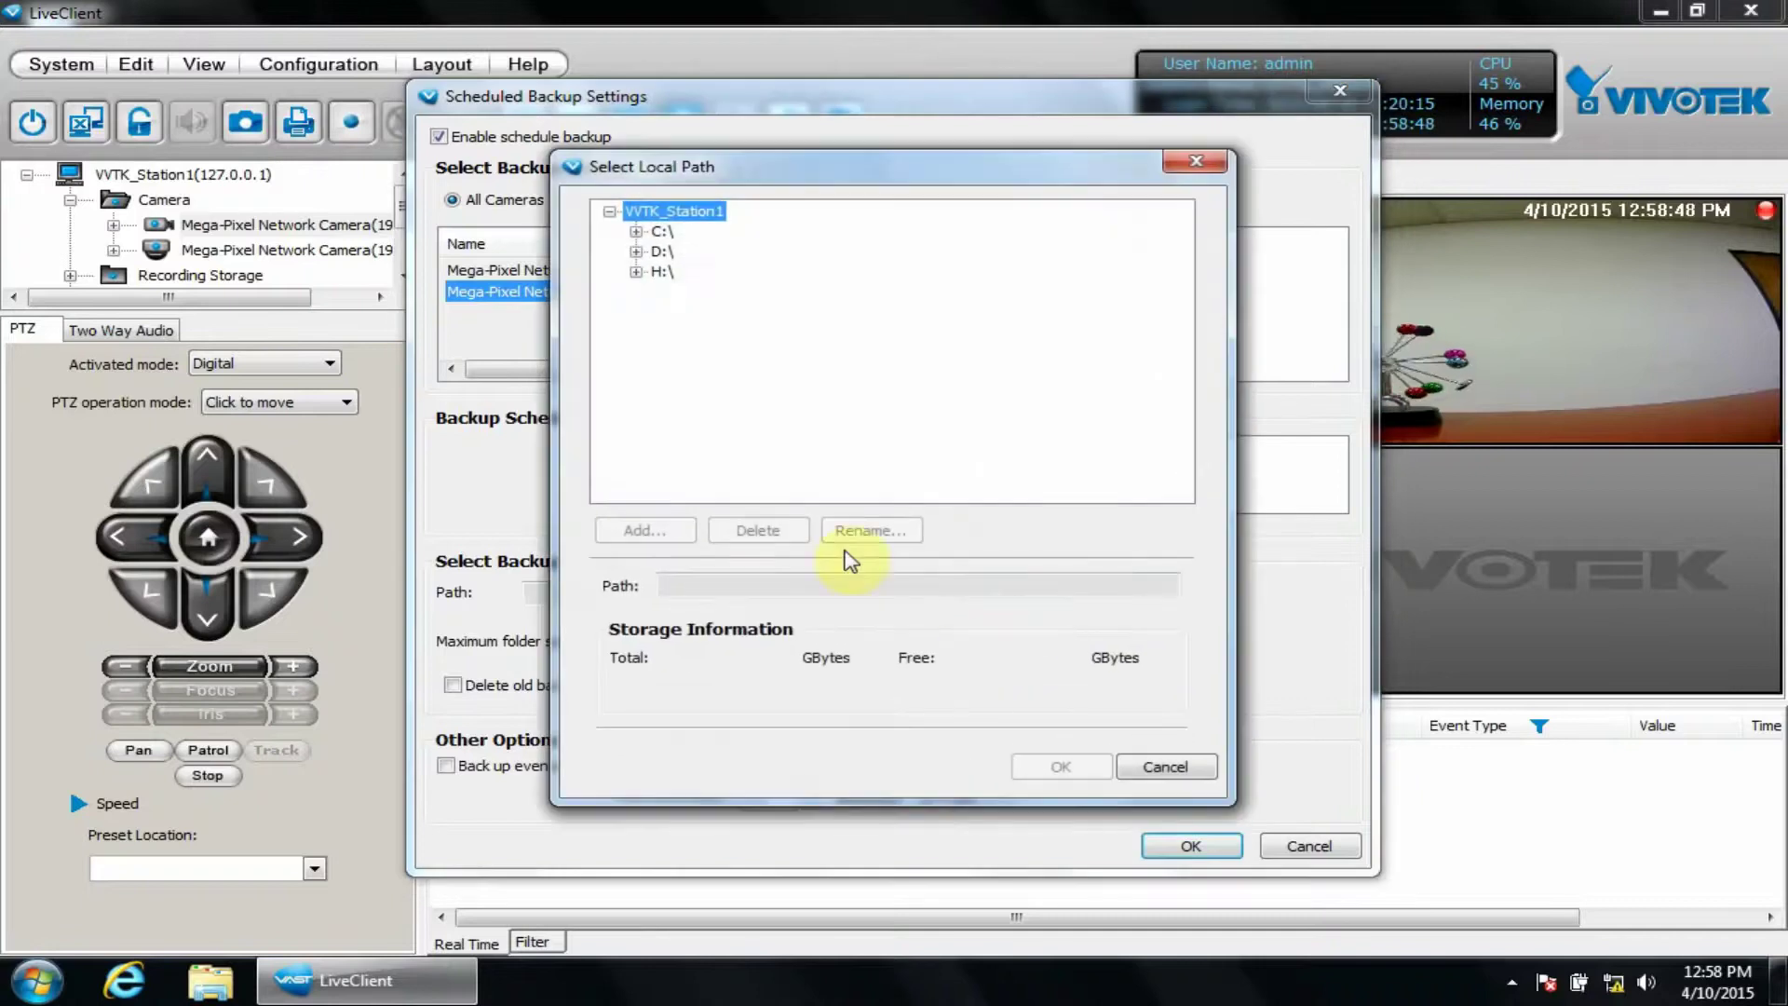
double_click(662, 271)
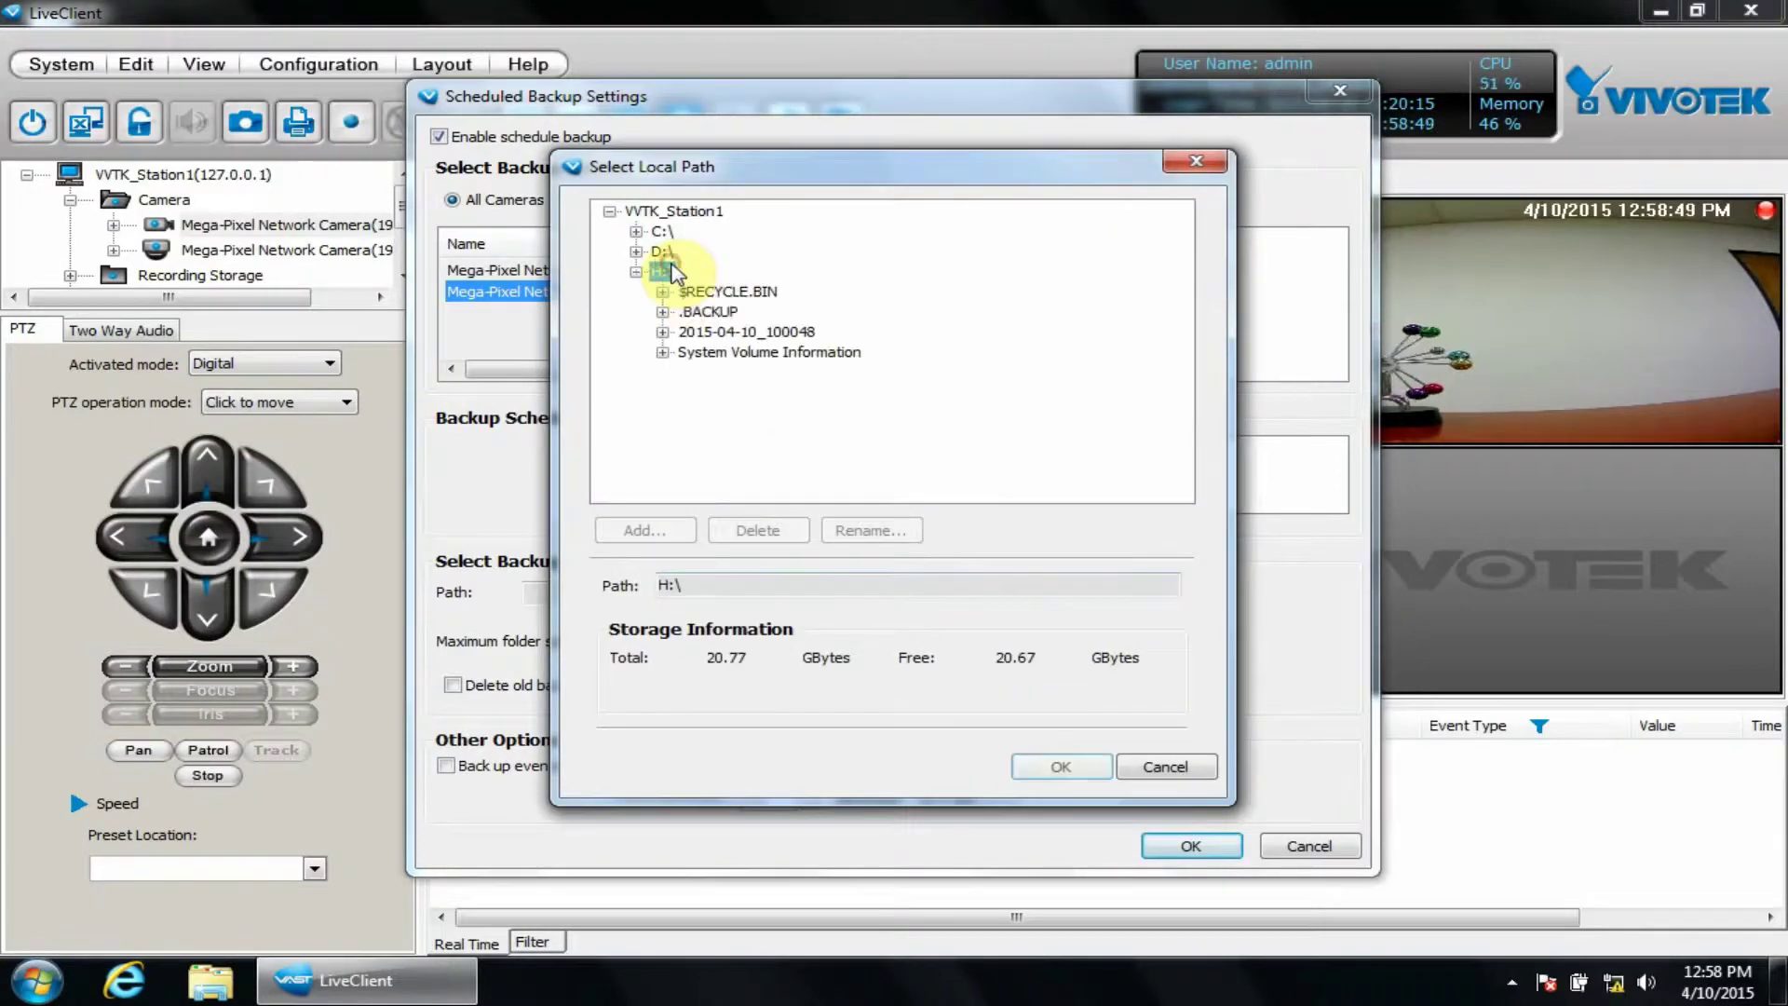
click(1061, 766)
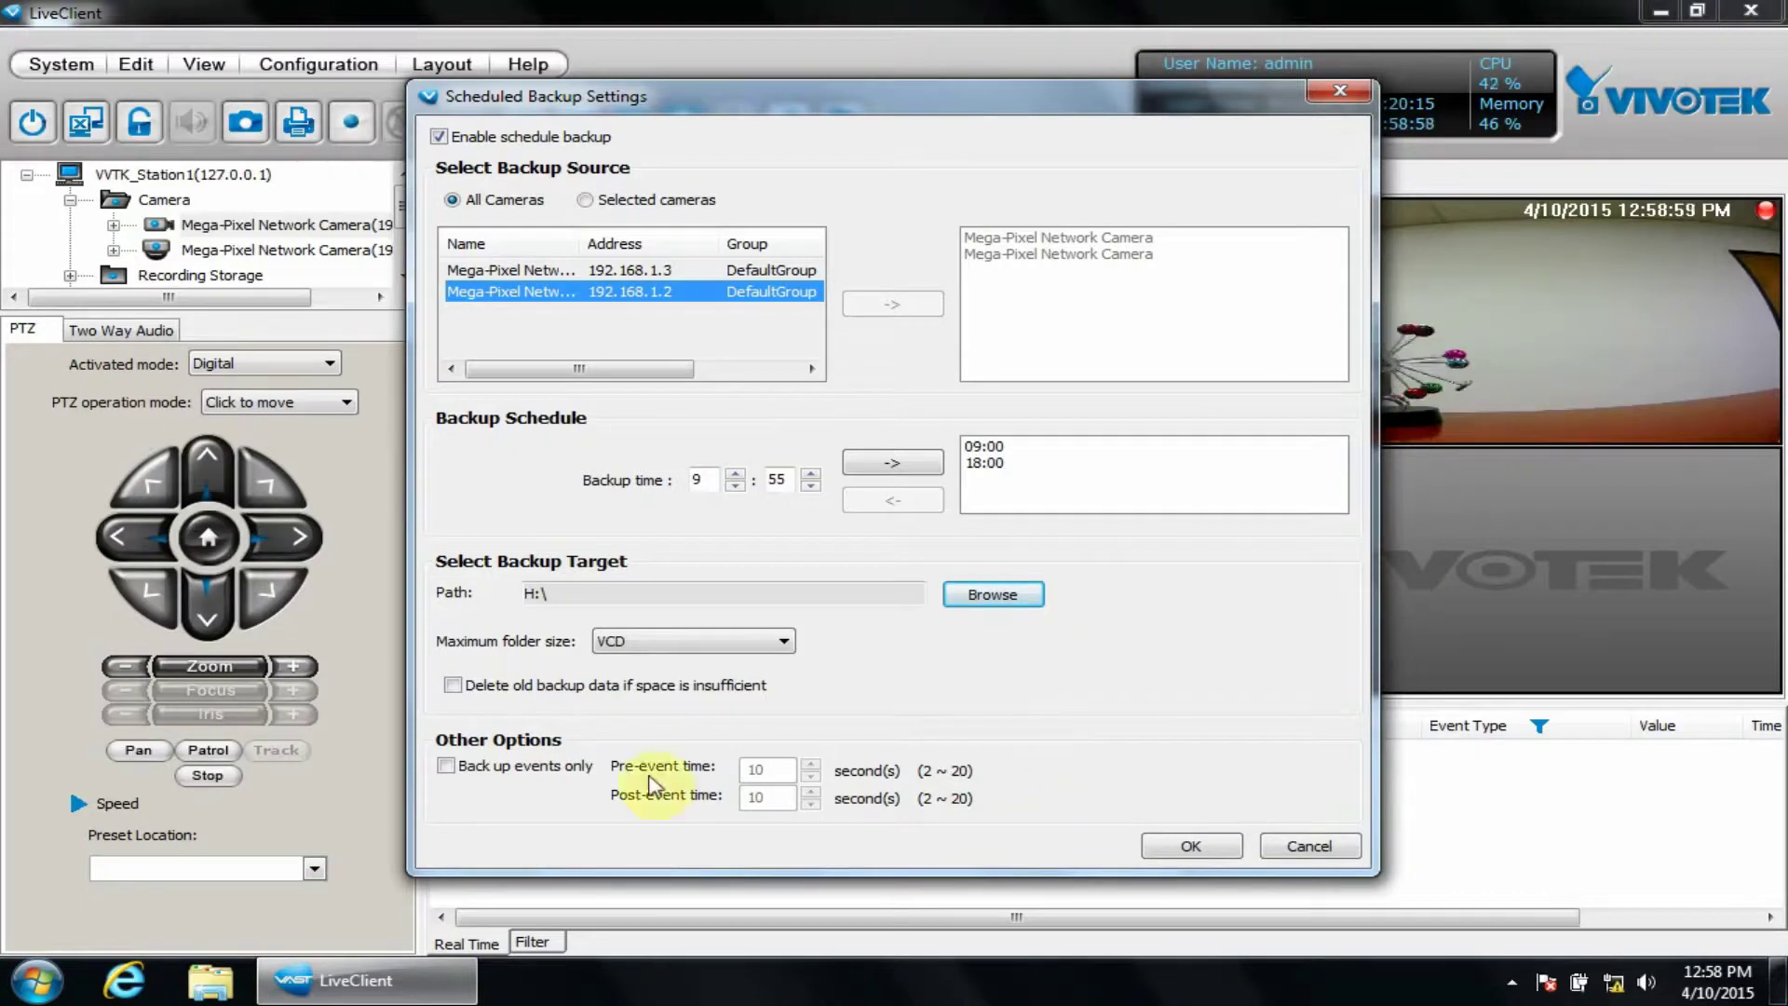
Set maximum folder size to Unlimited and enable deleting old backup data when space is insufficient
click(646, 651)
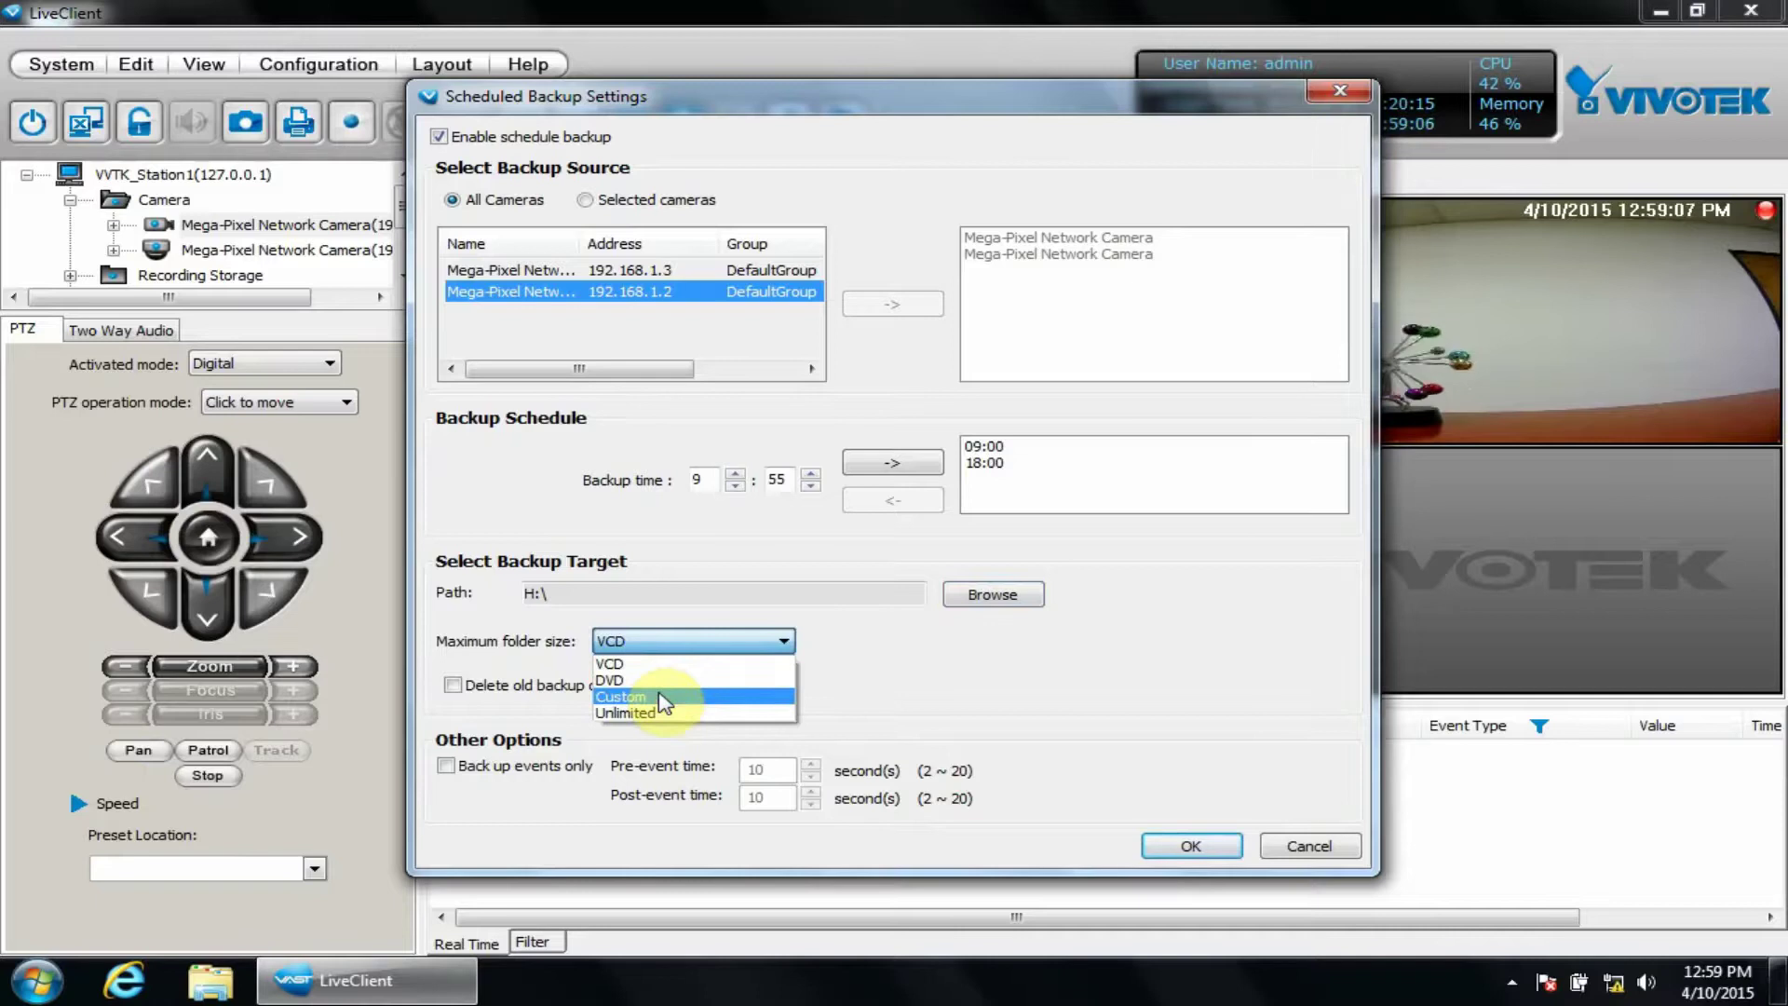
click(664, 703)
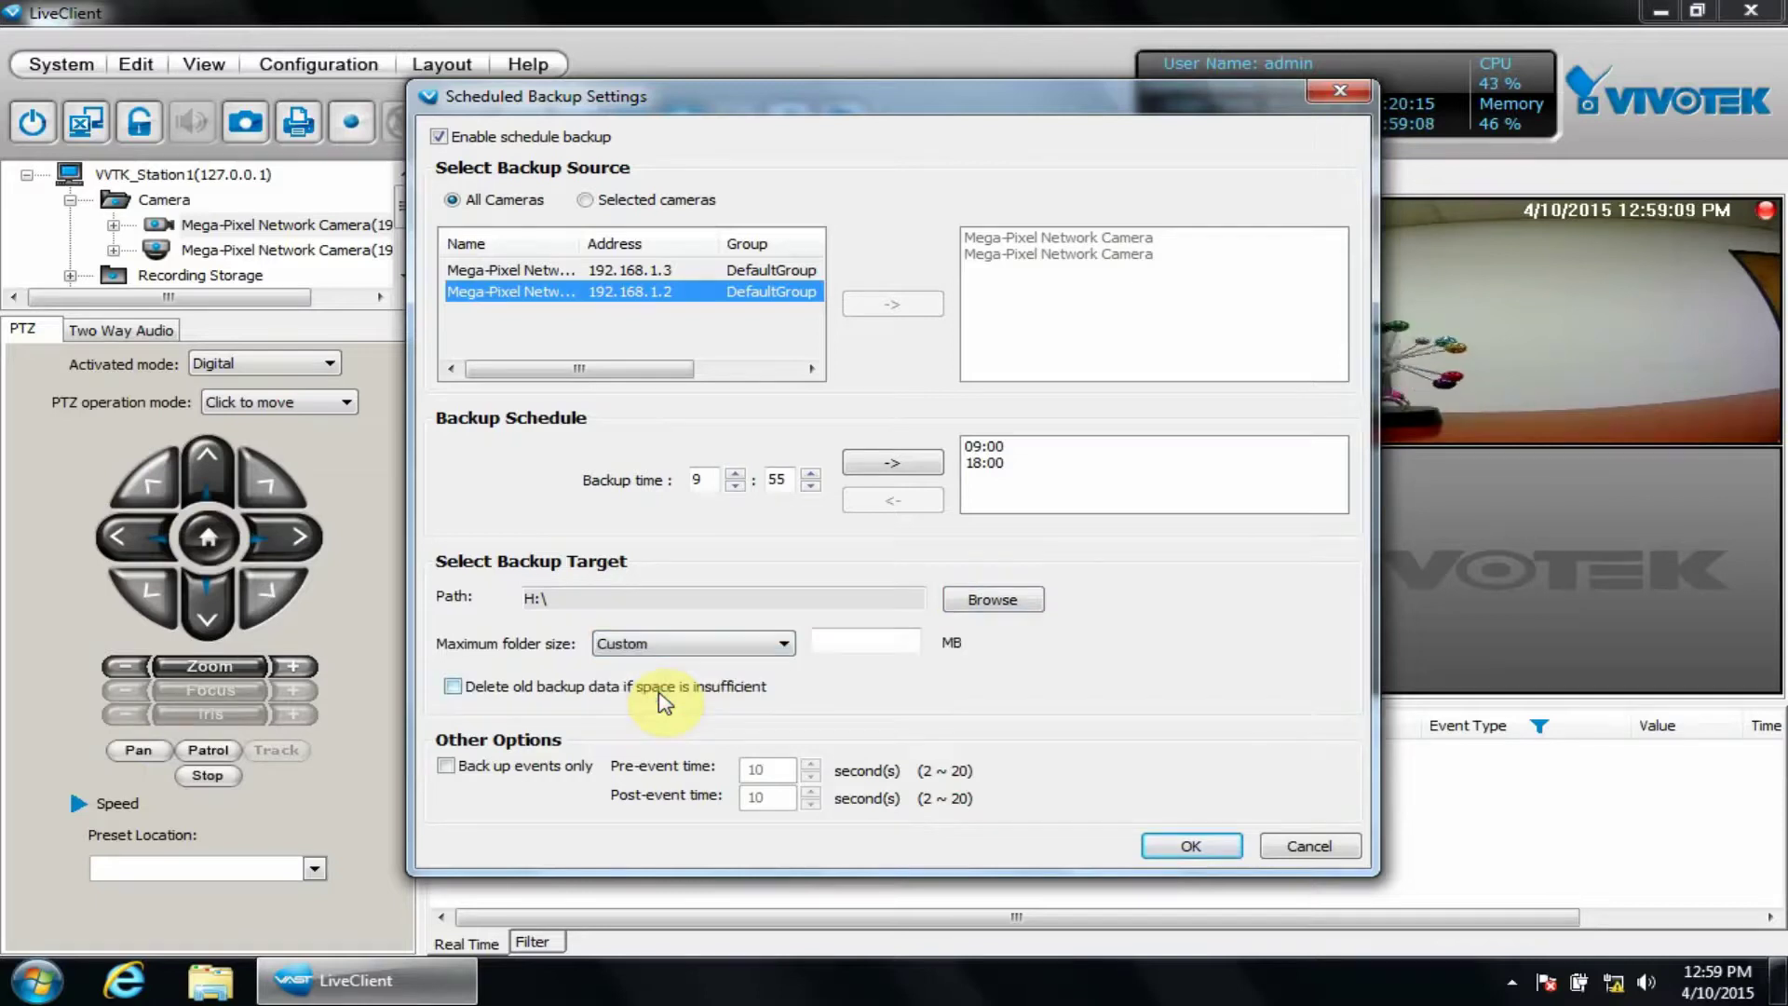
click(721, 652)
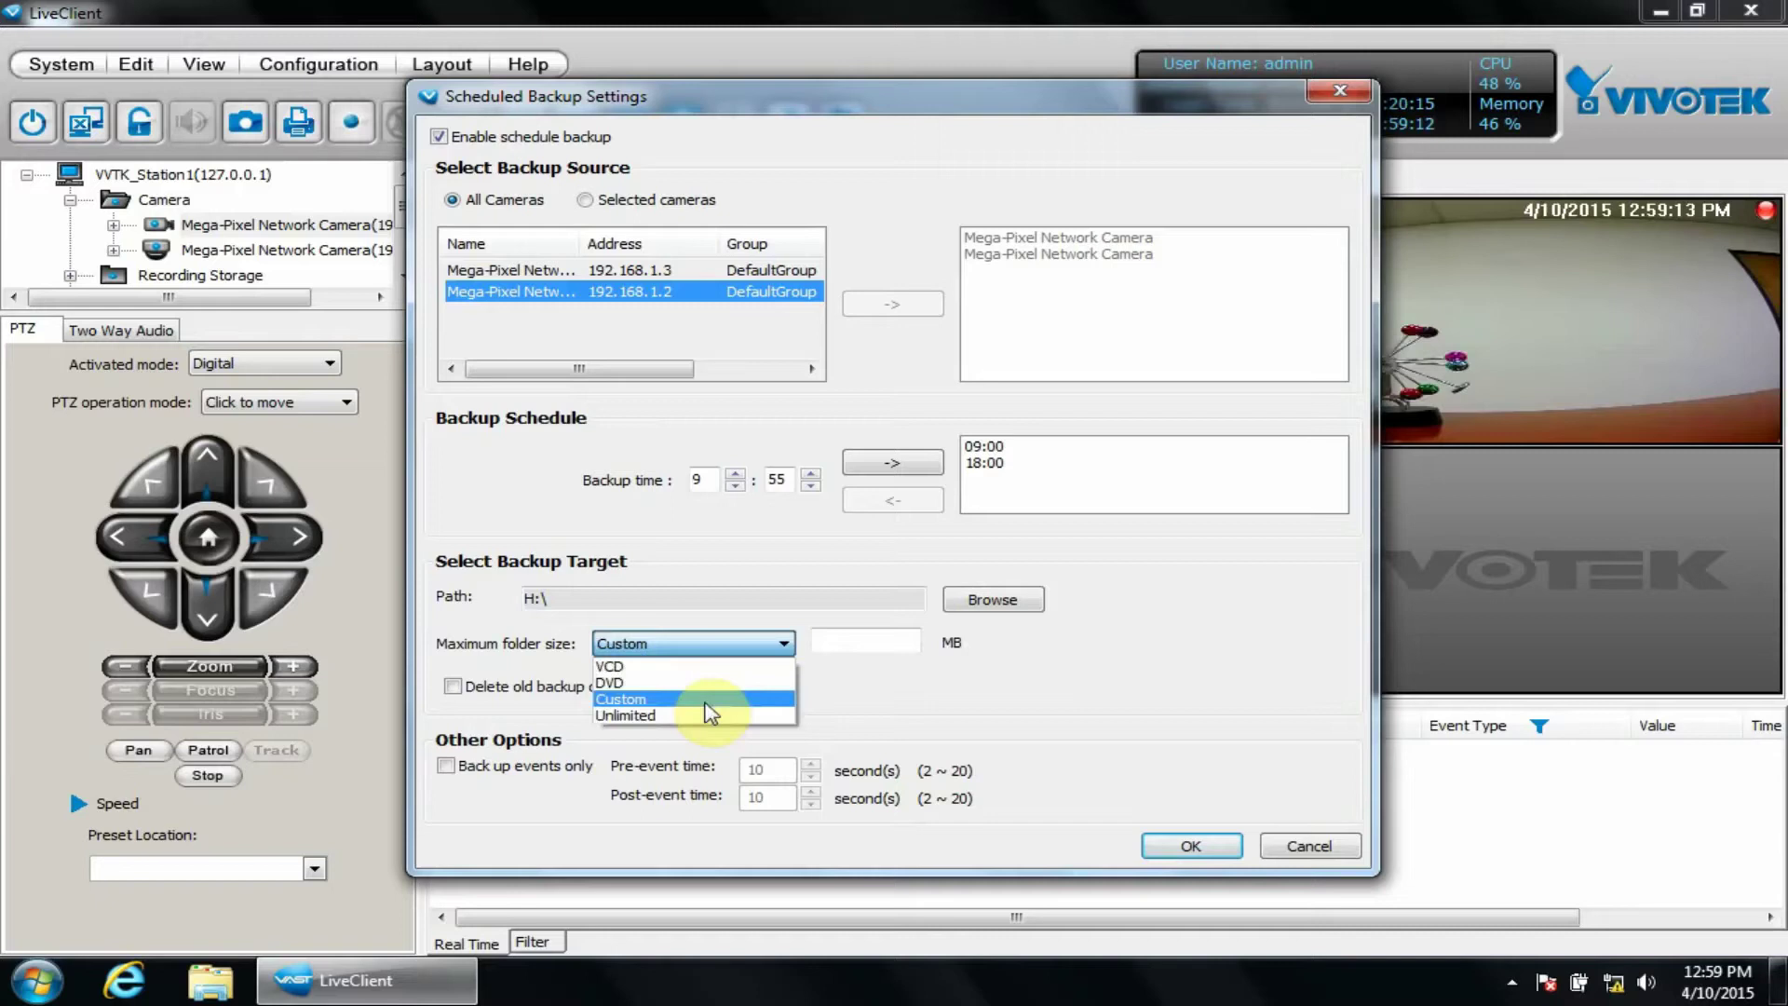
click(706, 705)
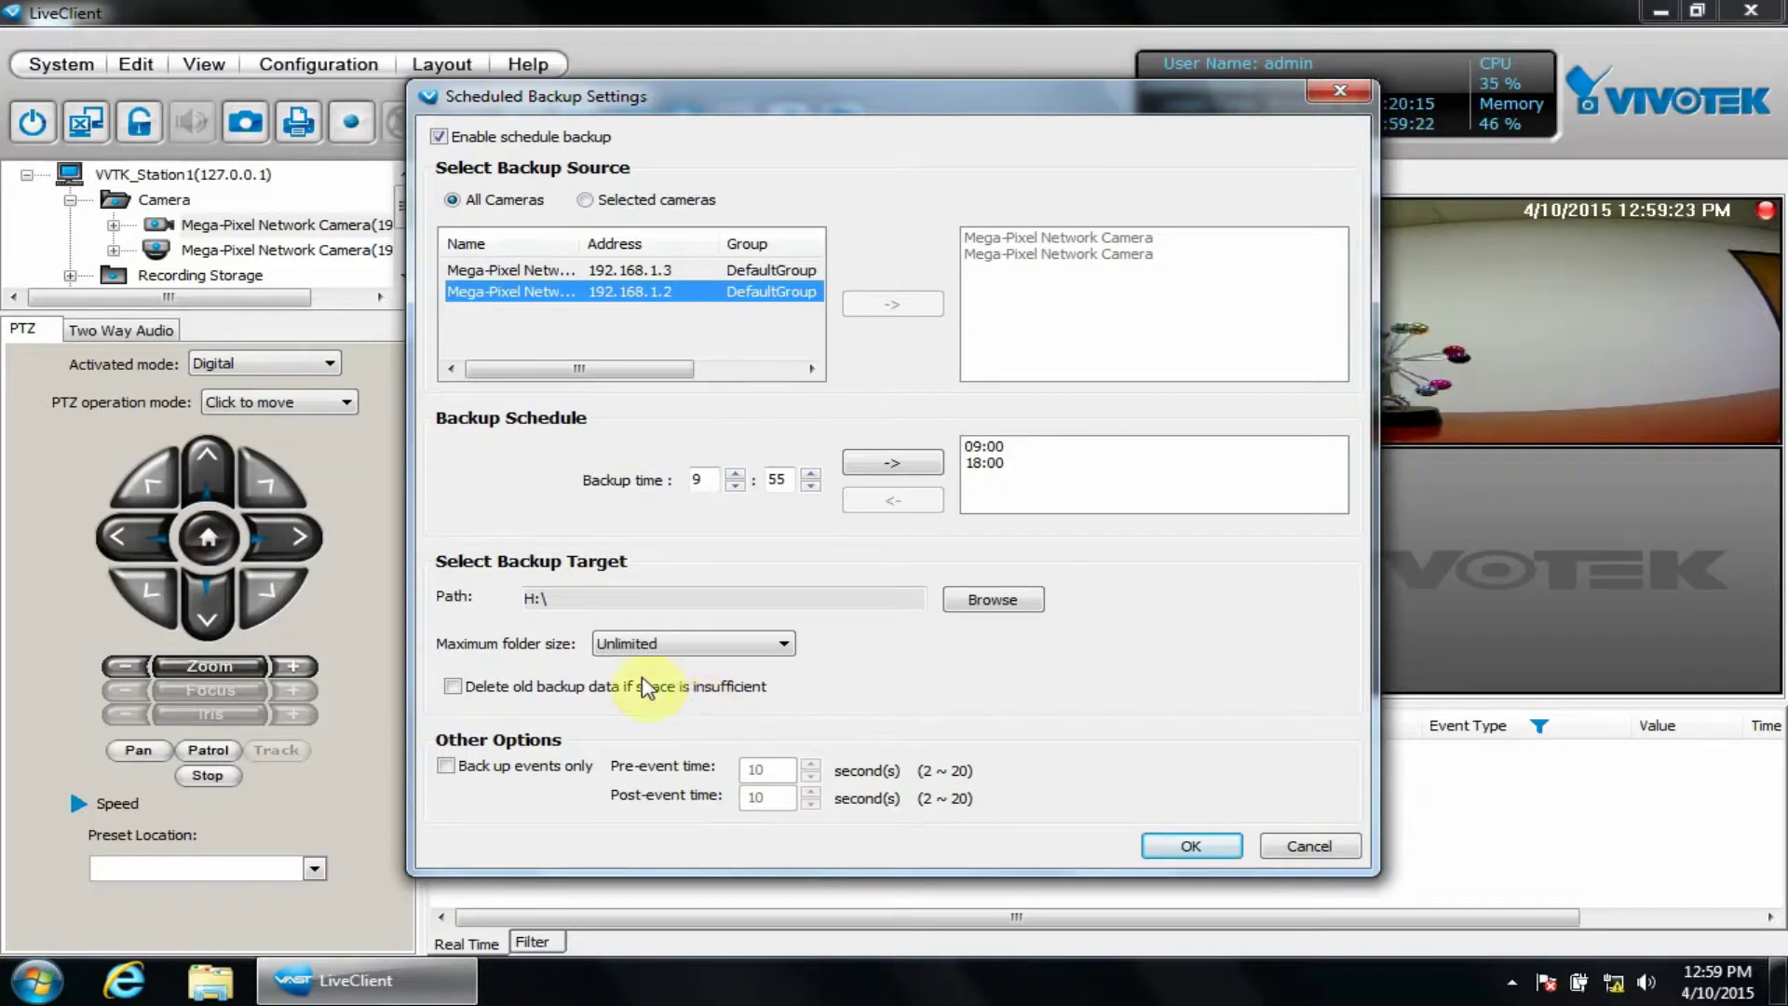
click(494, 700)
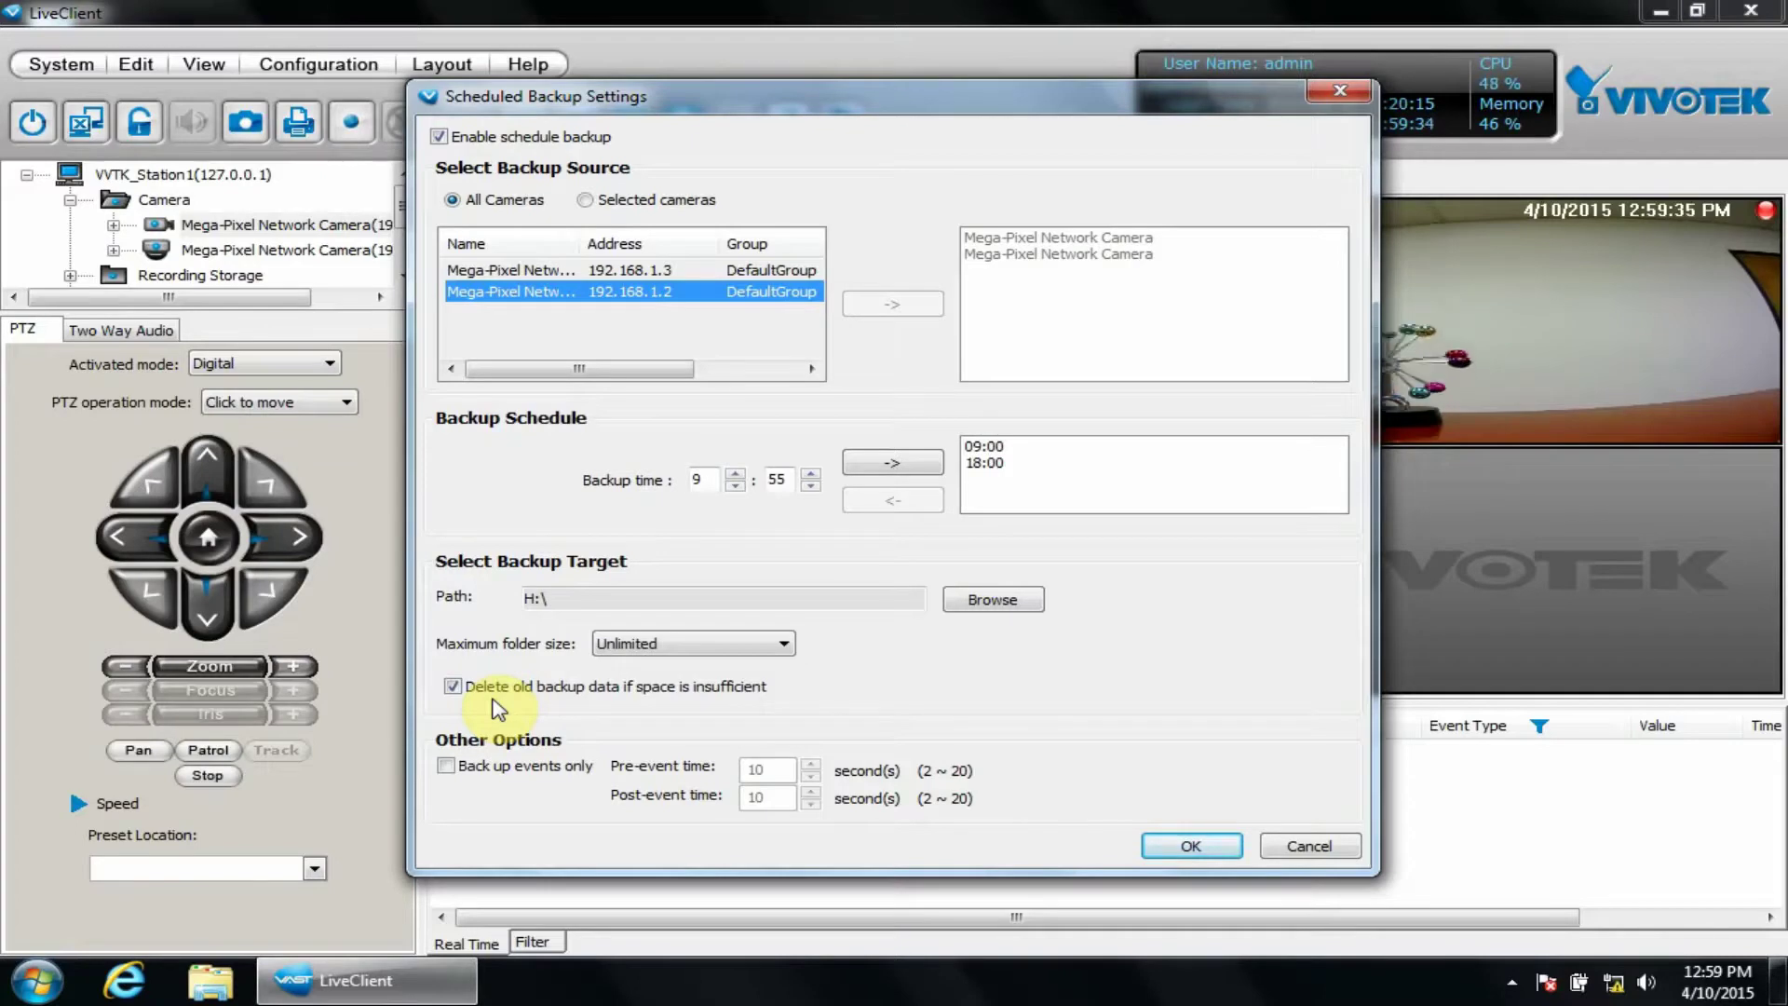
Toggle 'Back up events only' on and off again, then save the scheduled backup settings
click(481, 774)
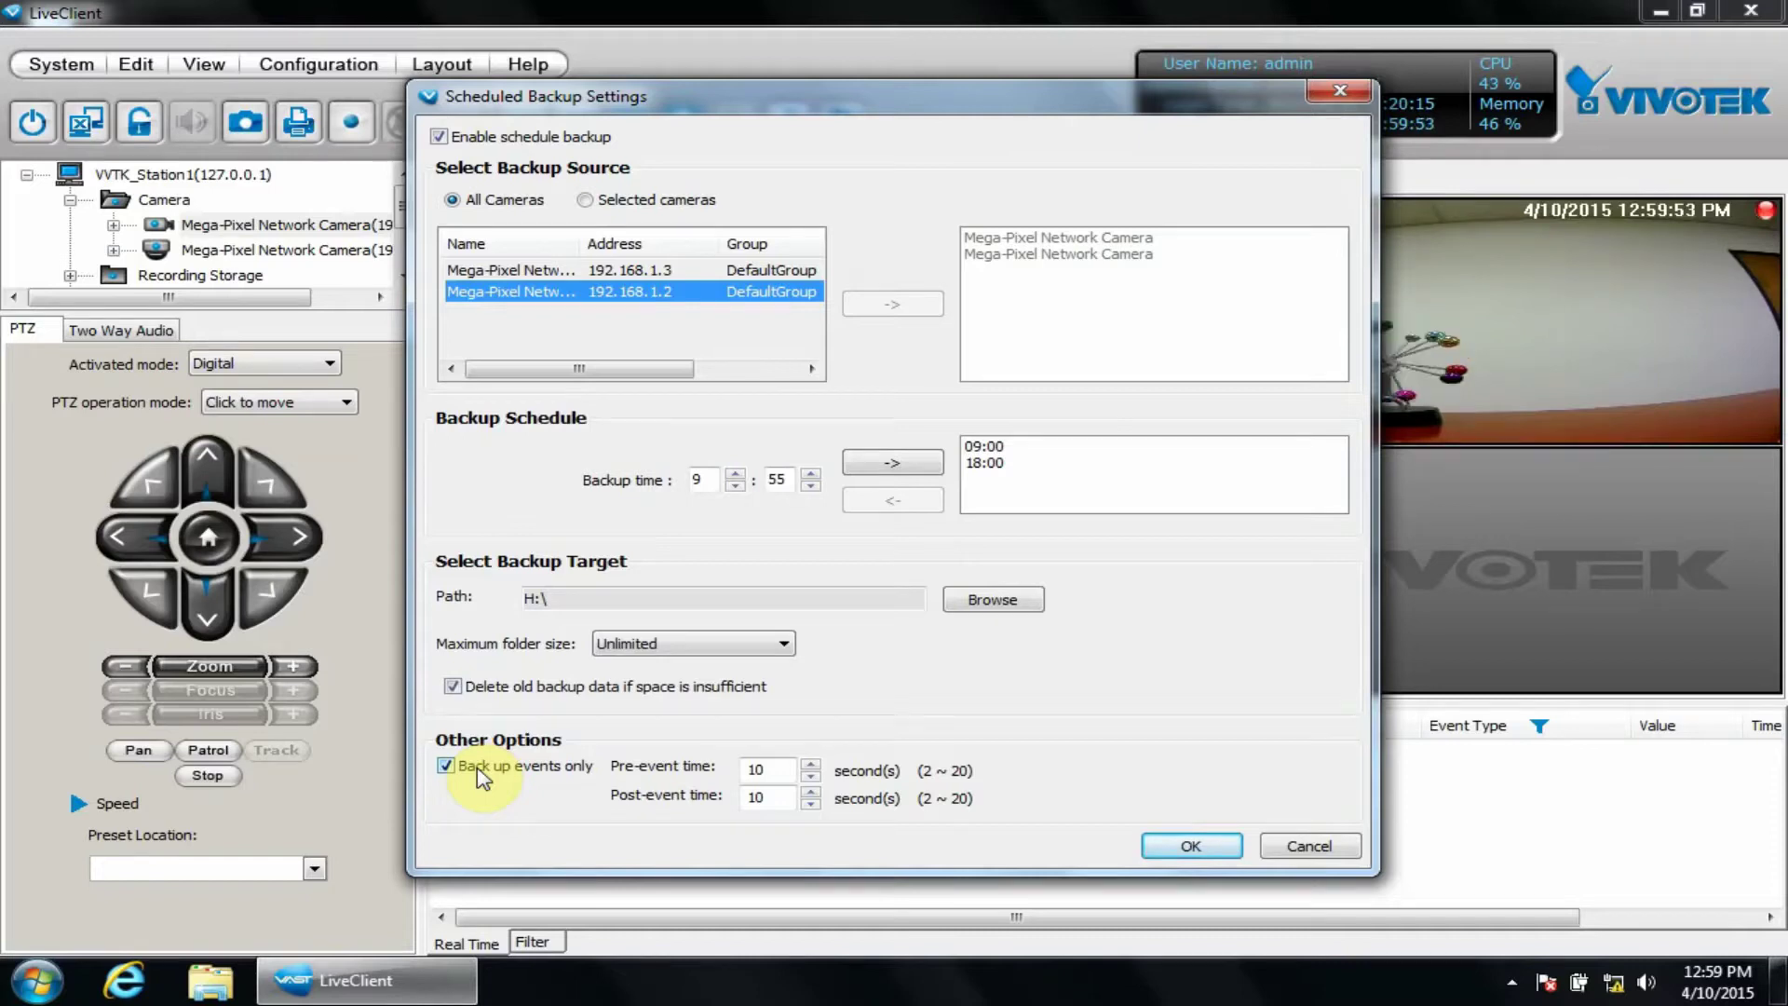
click(478, 771)
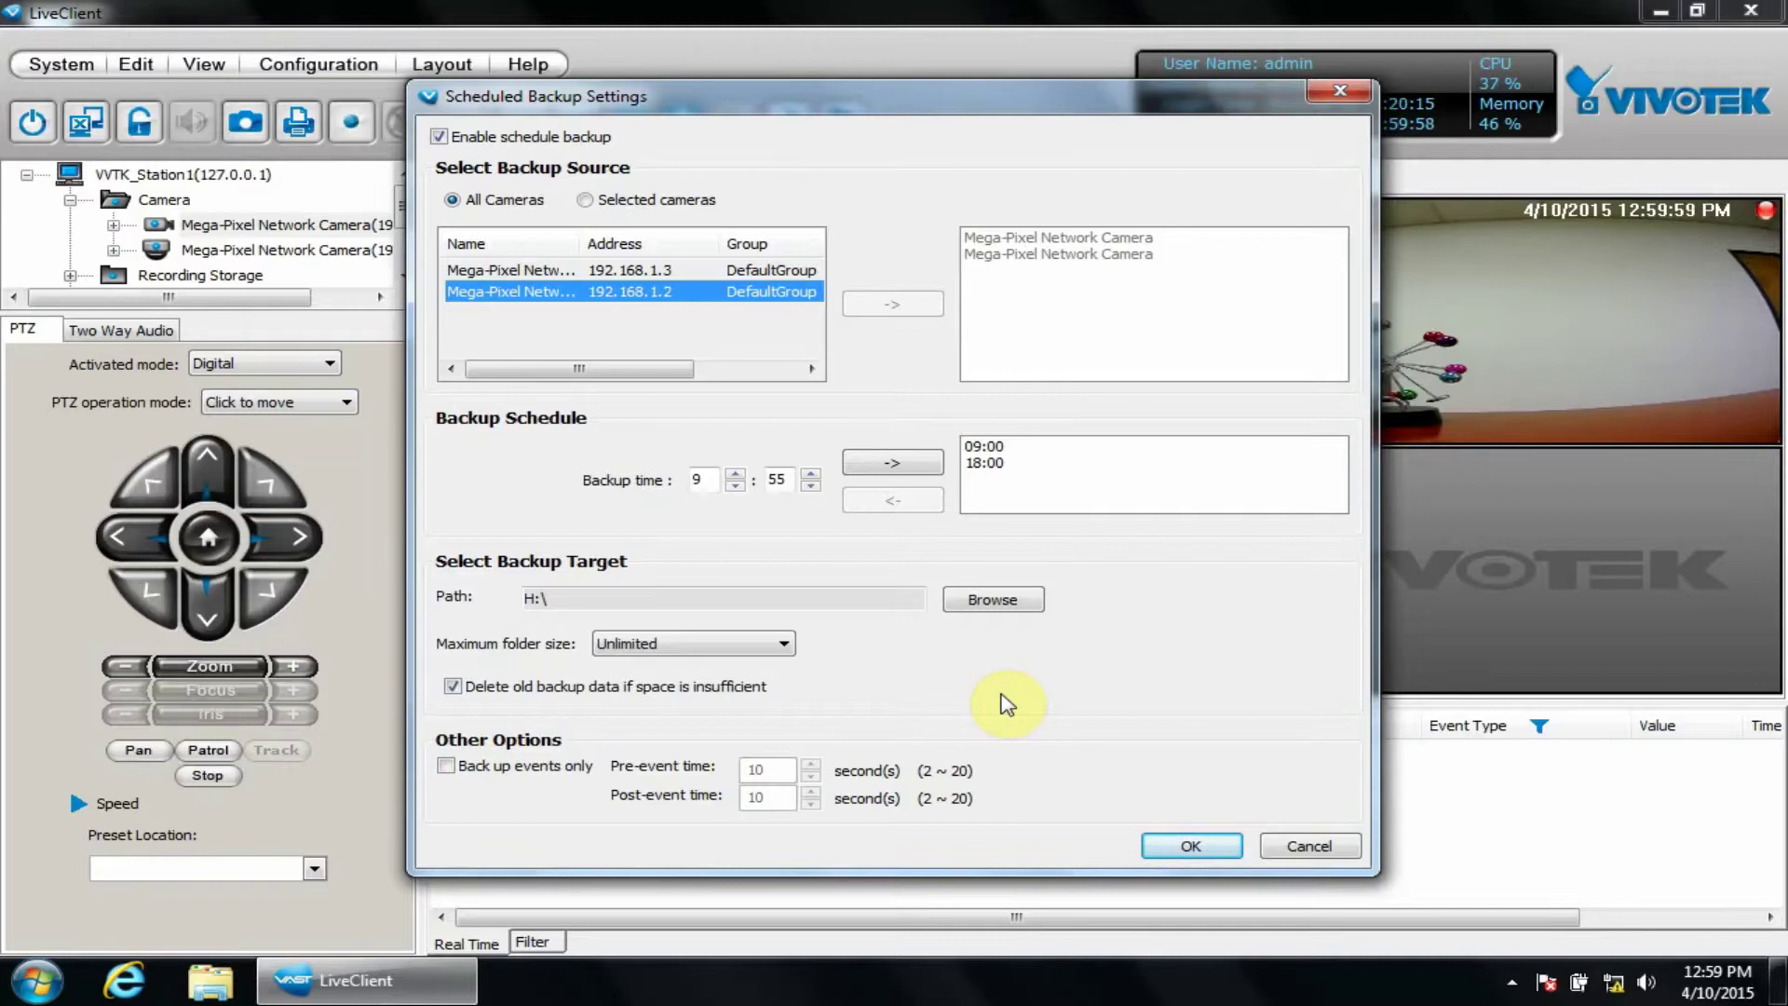
click(1184, 847)
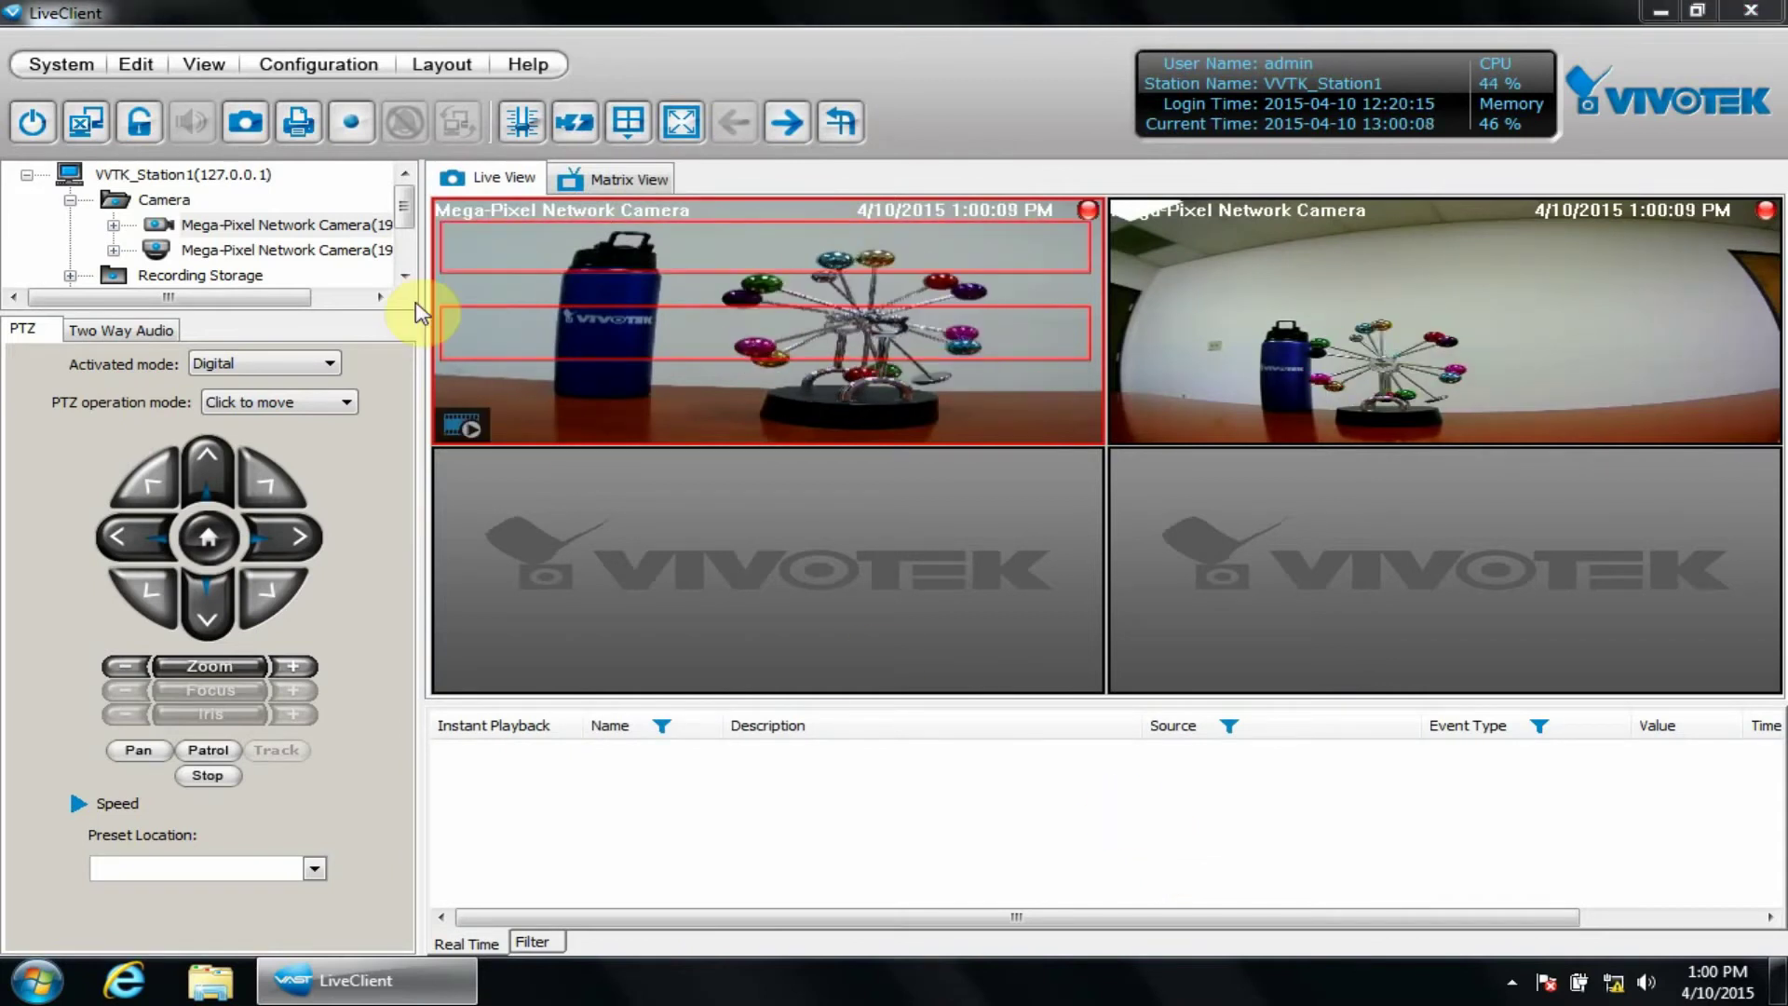
Launch VAST Playback and show the first camera's 2015-04-10 recordings
click(82, 69)
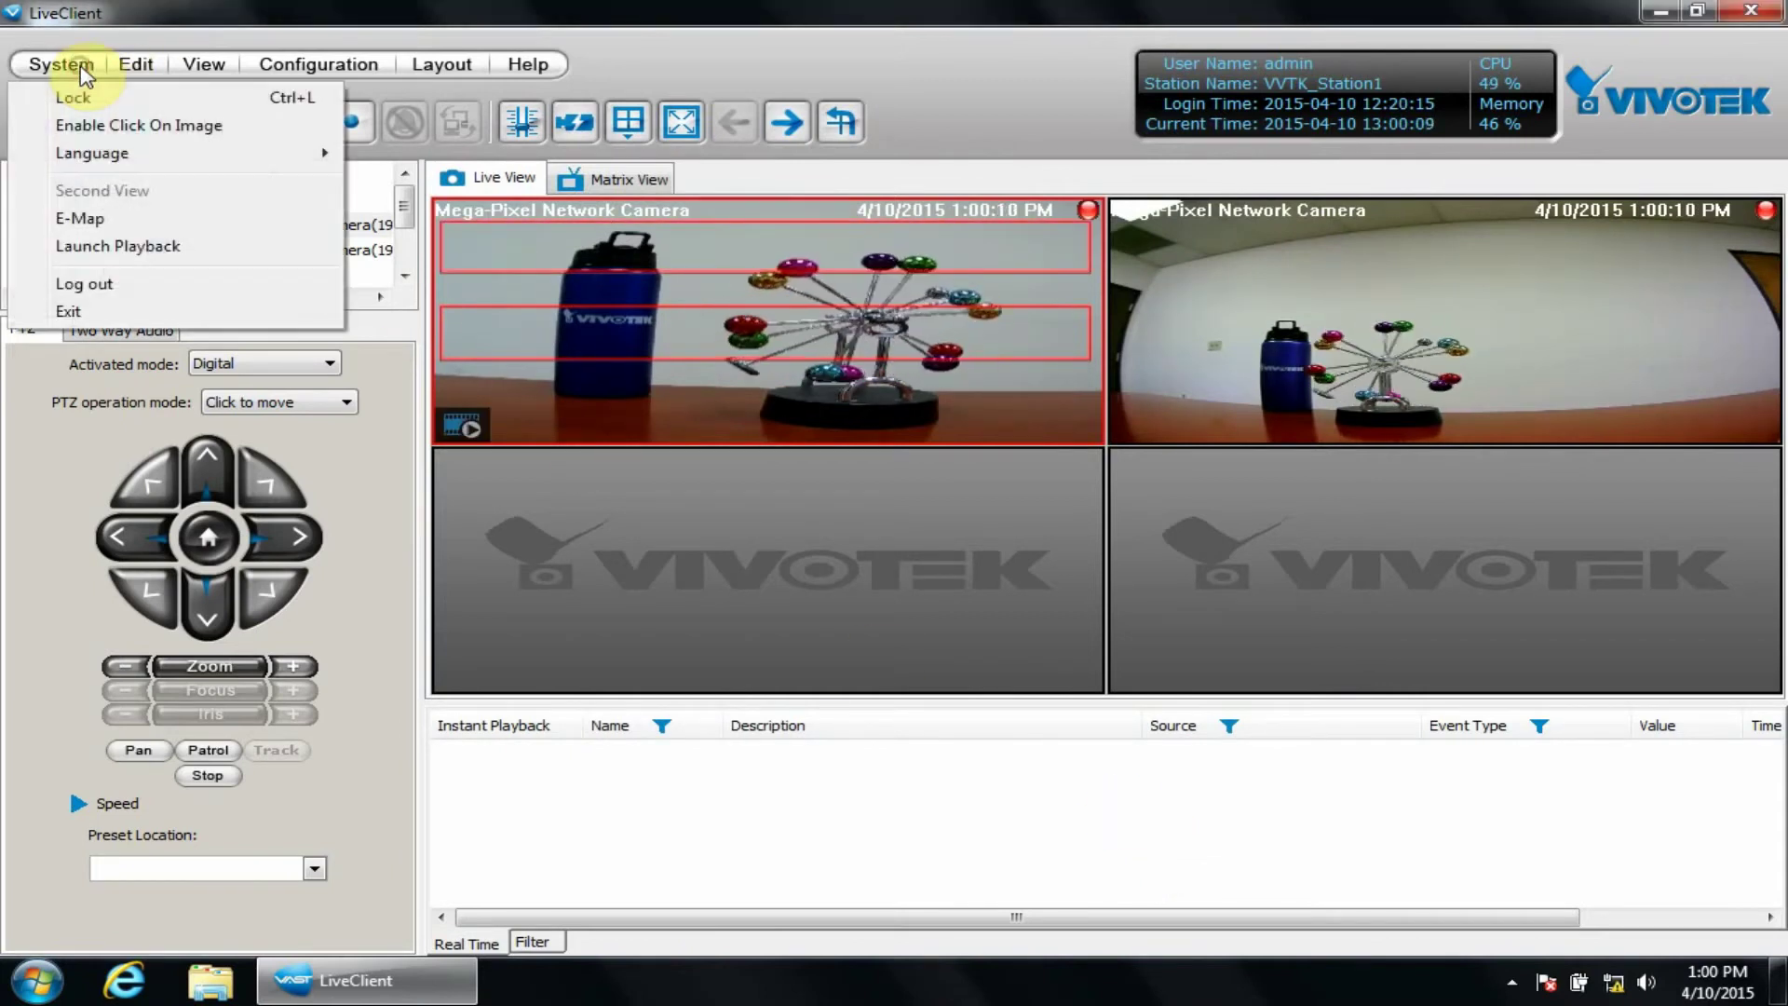
click(110, 246)
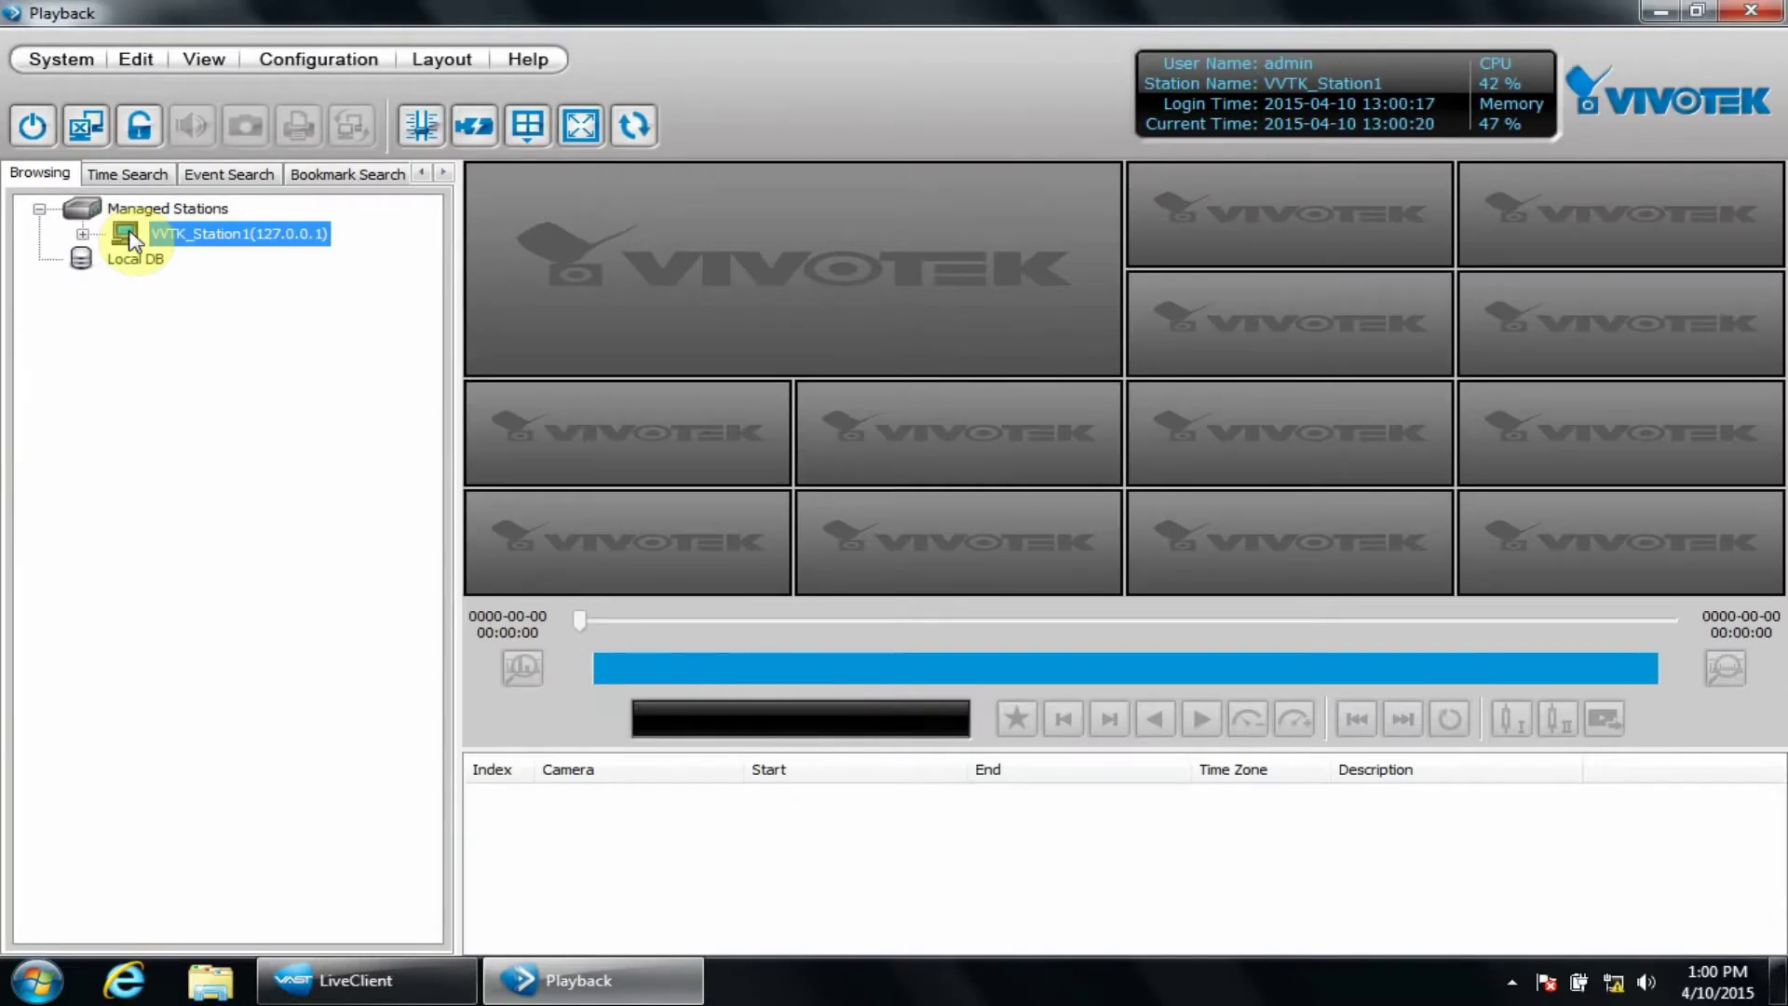
click(83, 234)
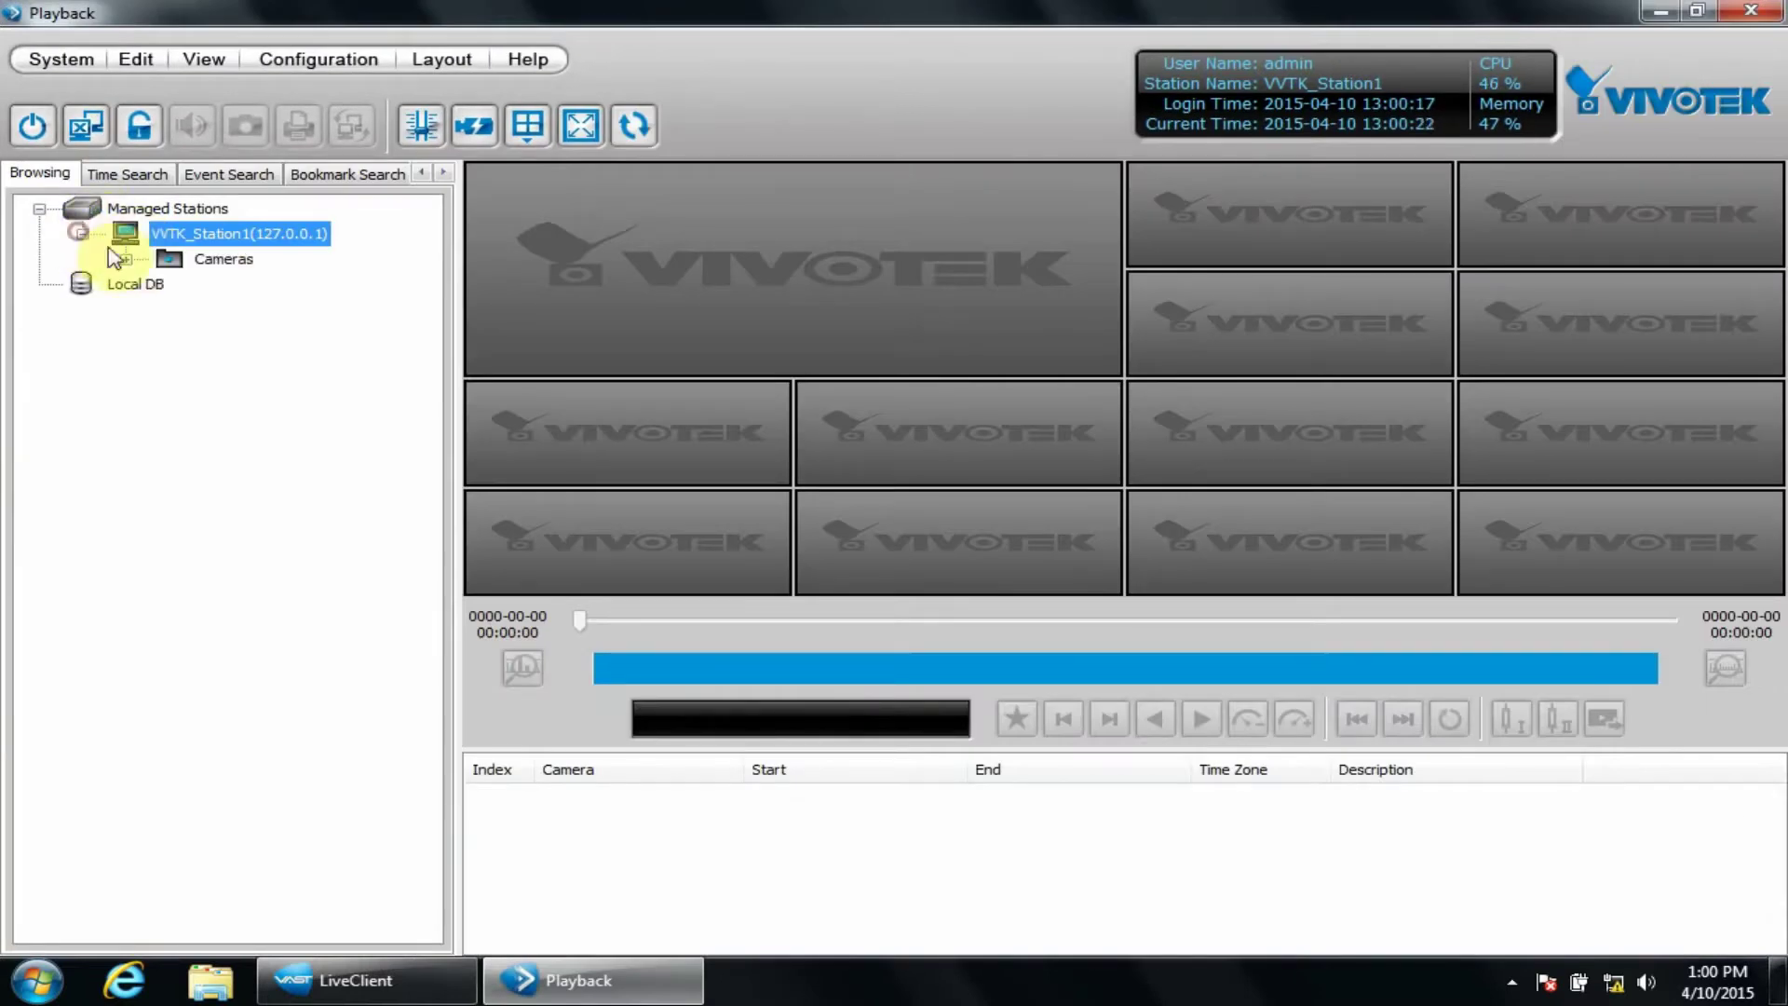
click(125, 259)
click(170, 284)
click(290, 309)
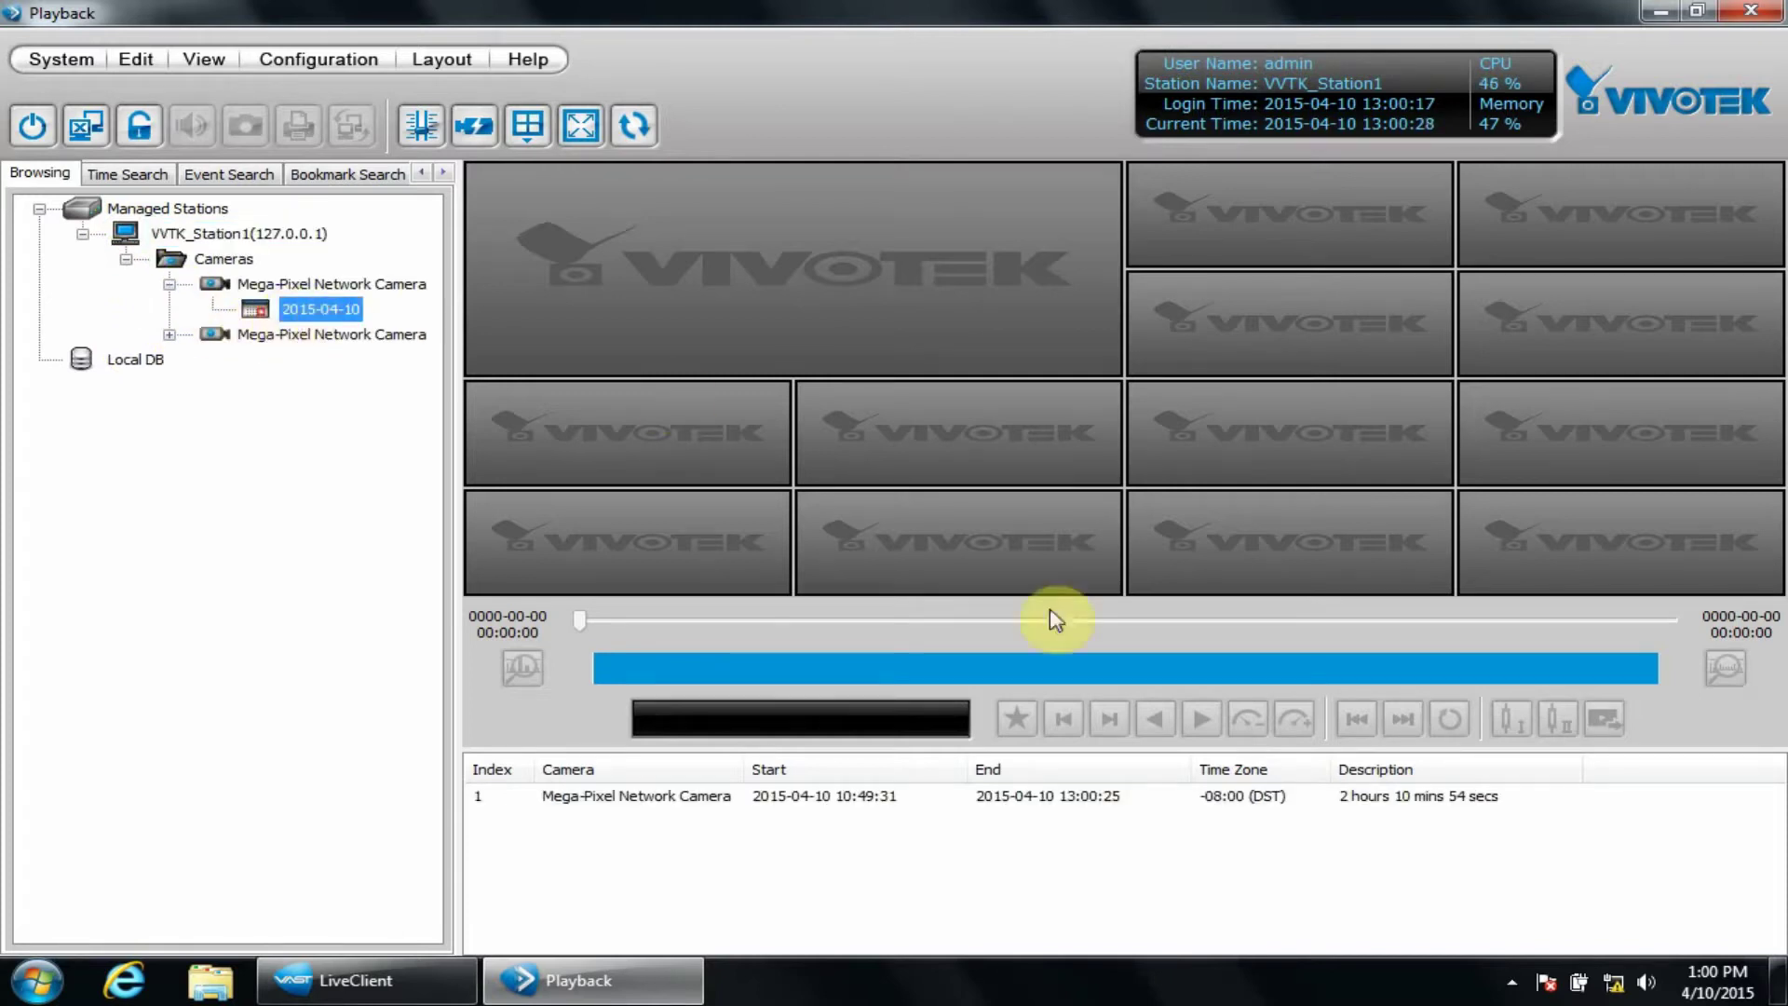
Open Backup for the recording starting at 10:49:31
click(859, 800)
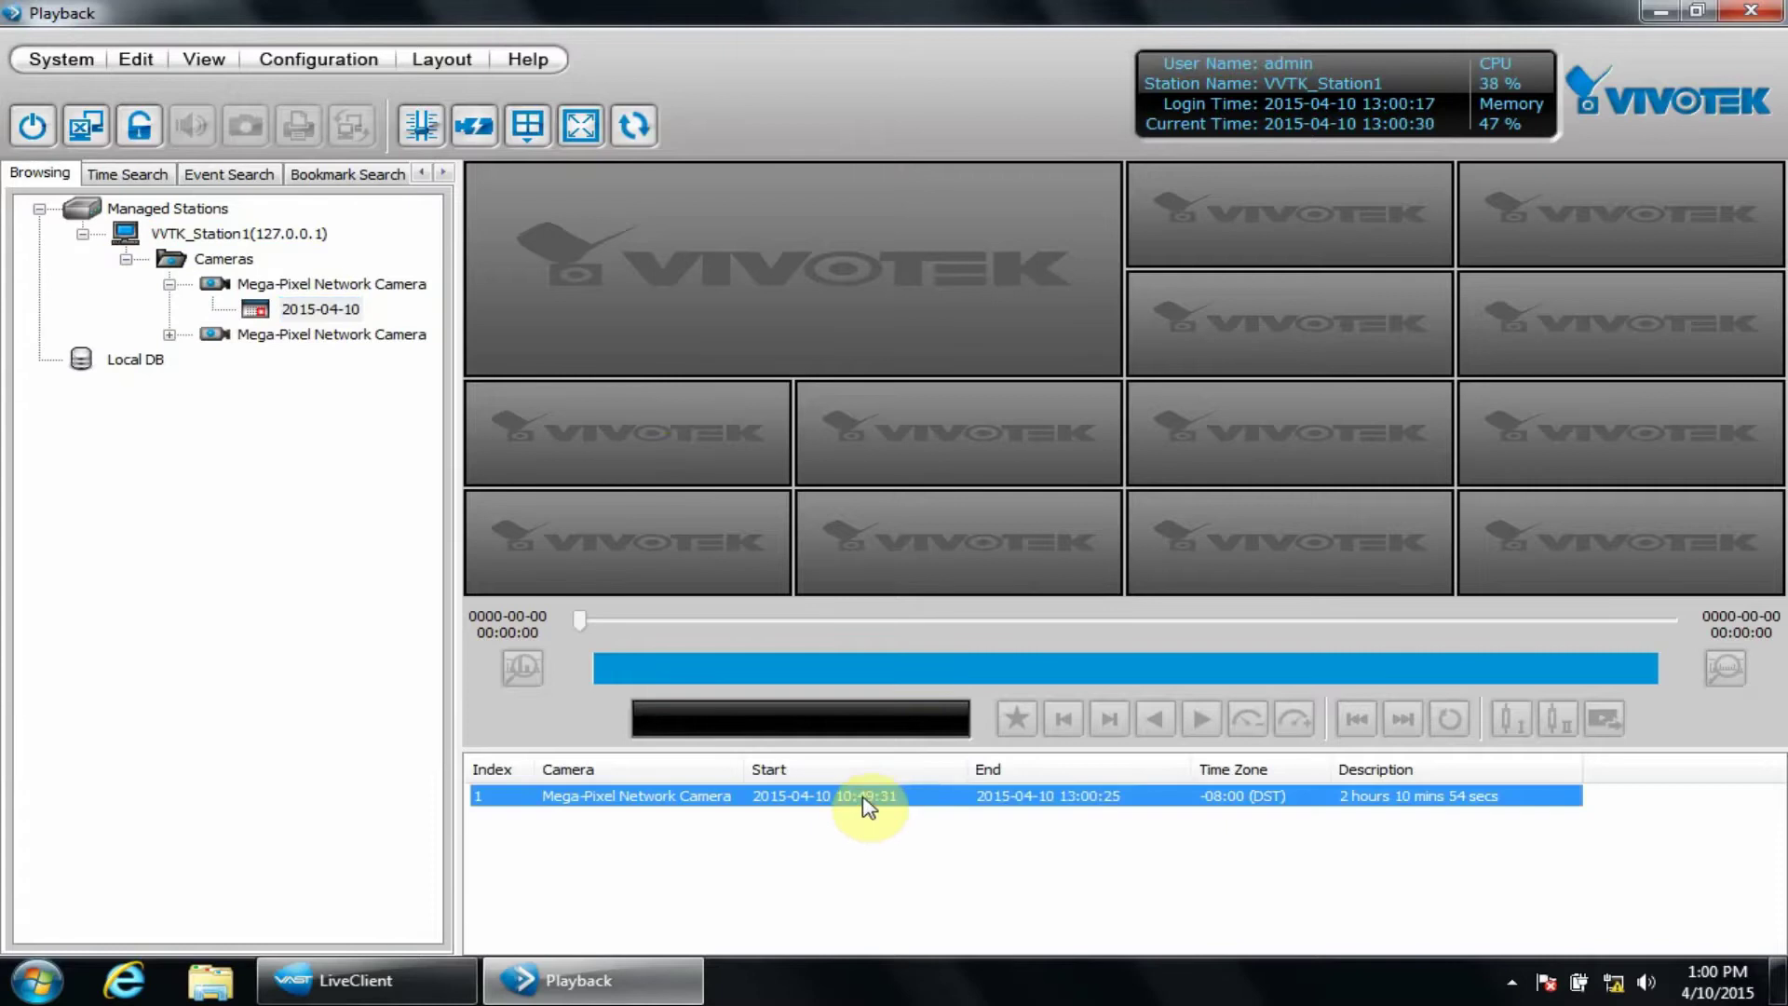
right_click(862, 801)
click(902, 816)
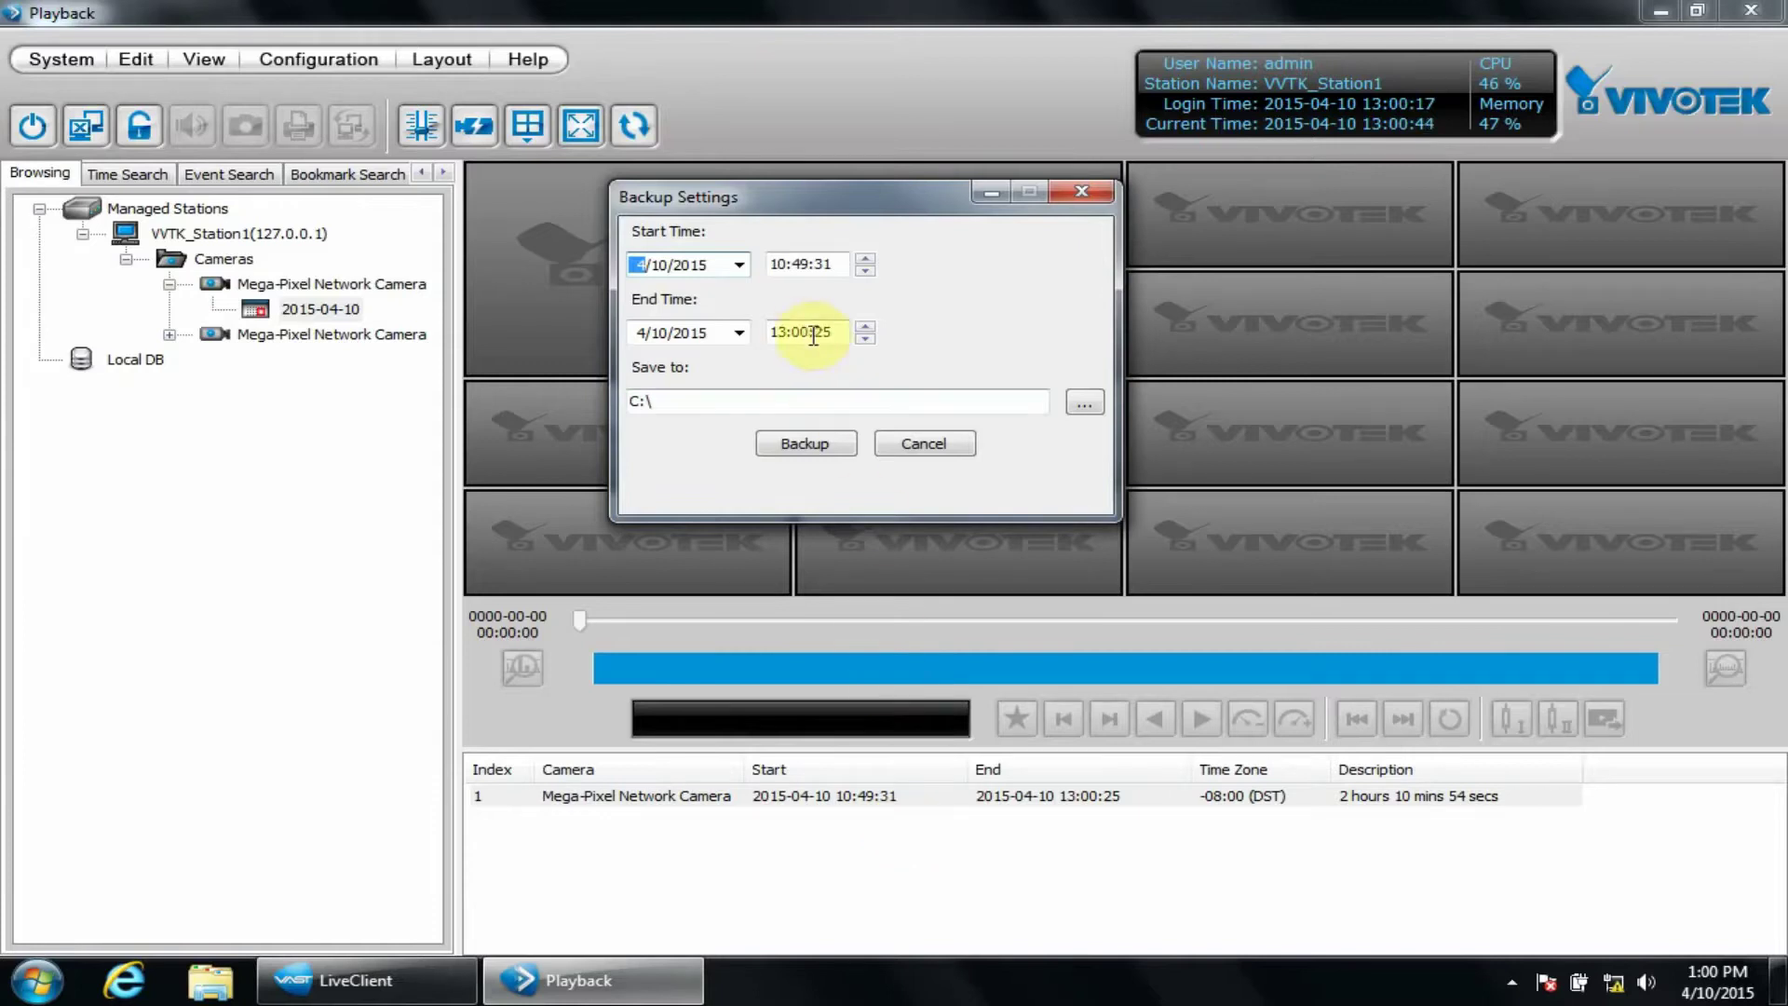
Change the clip's end time to 10:50:25
click(778, 333)
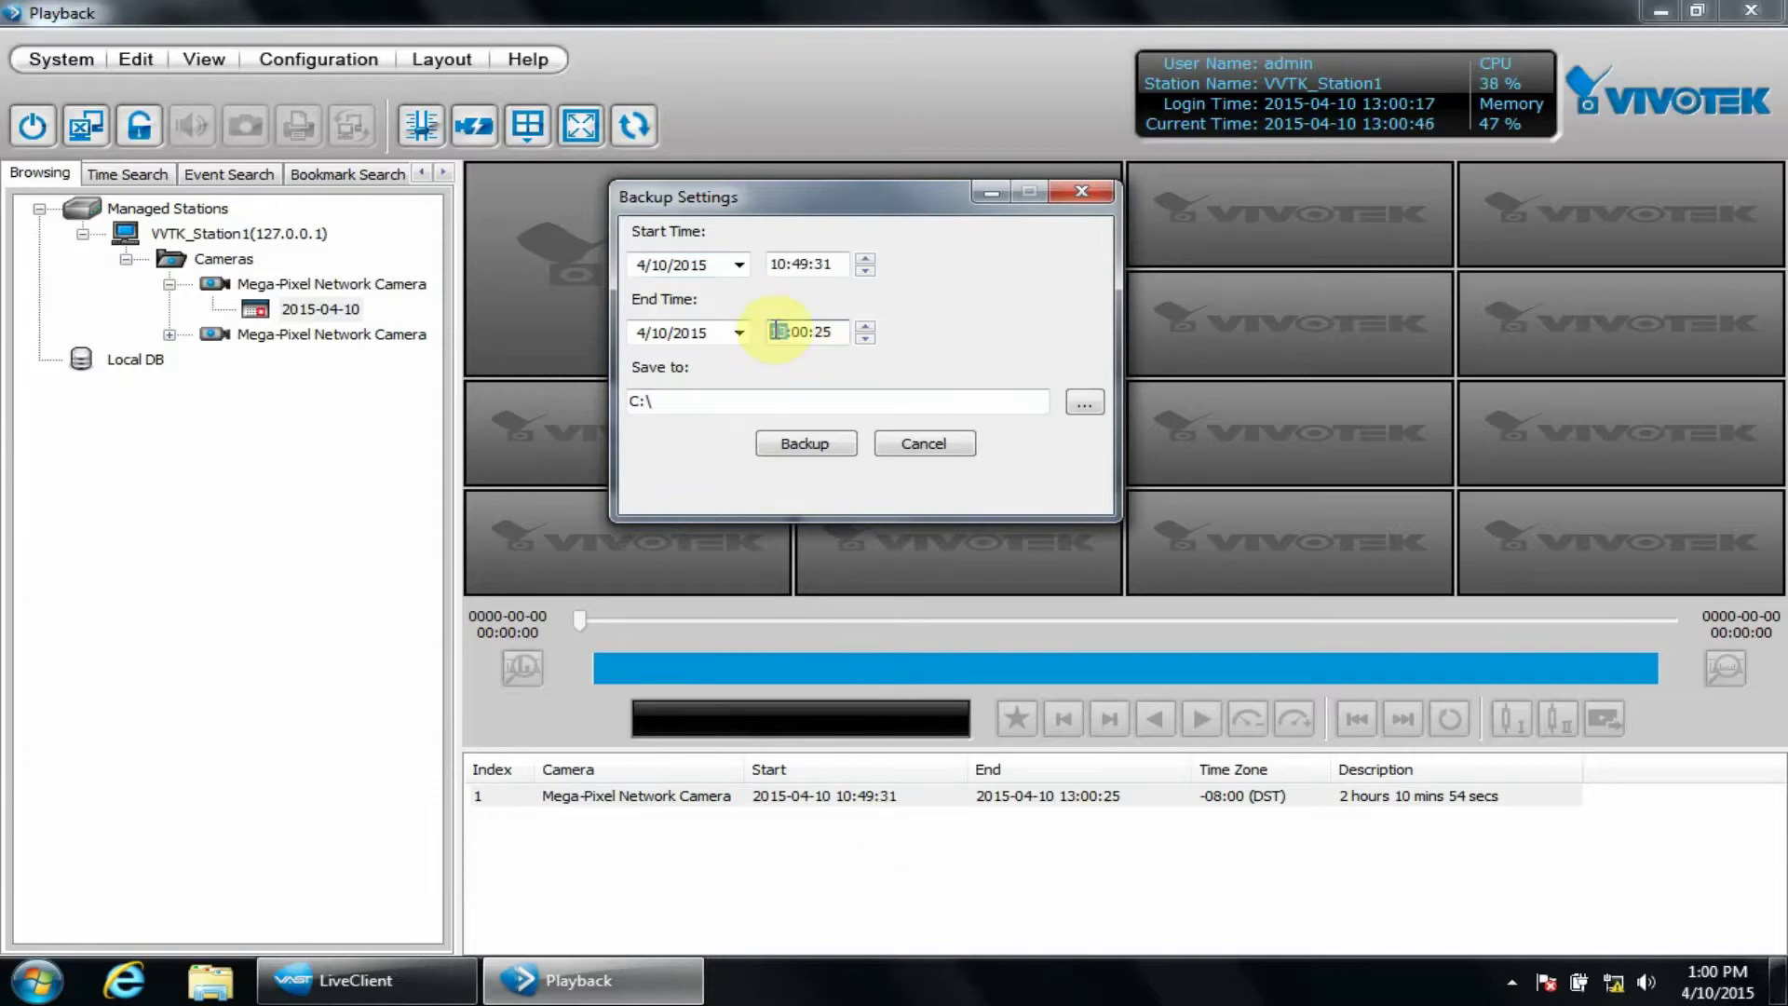
text(10)
key(Right)
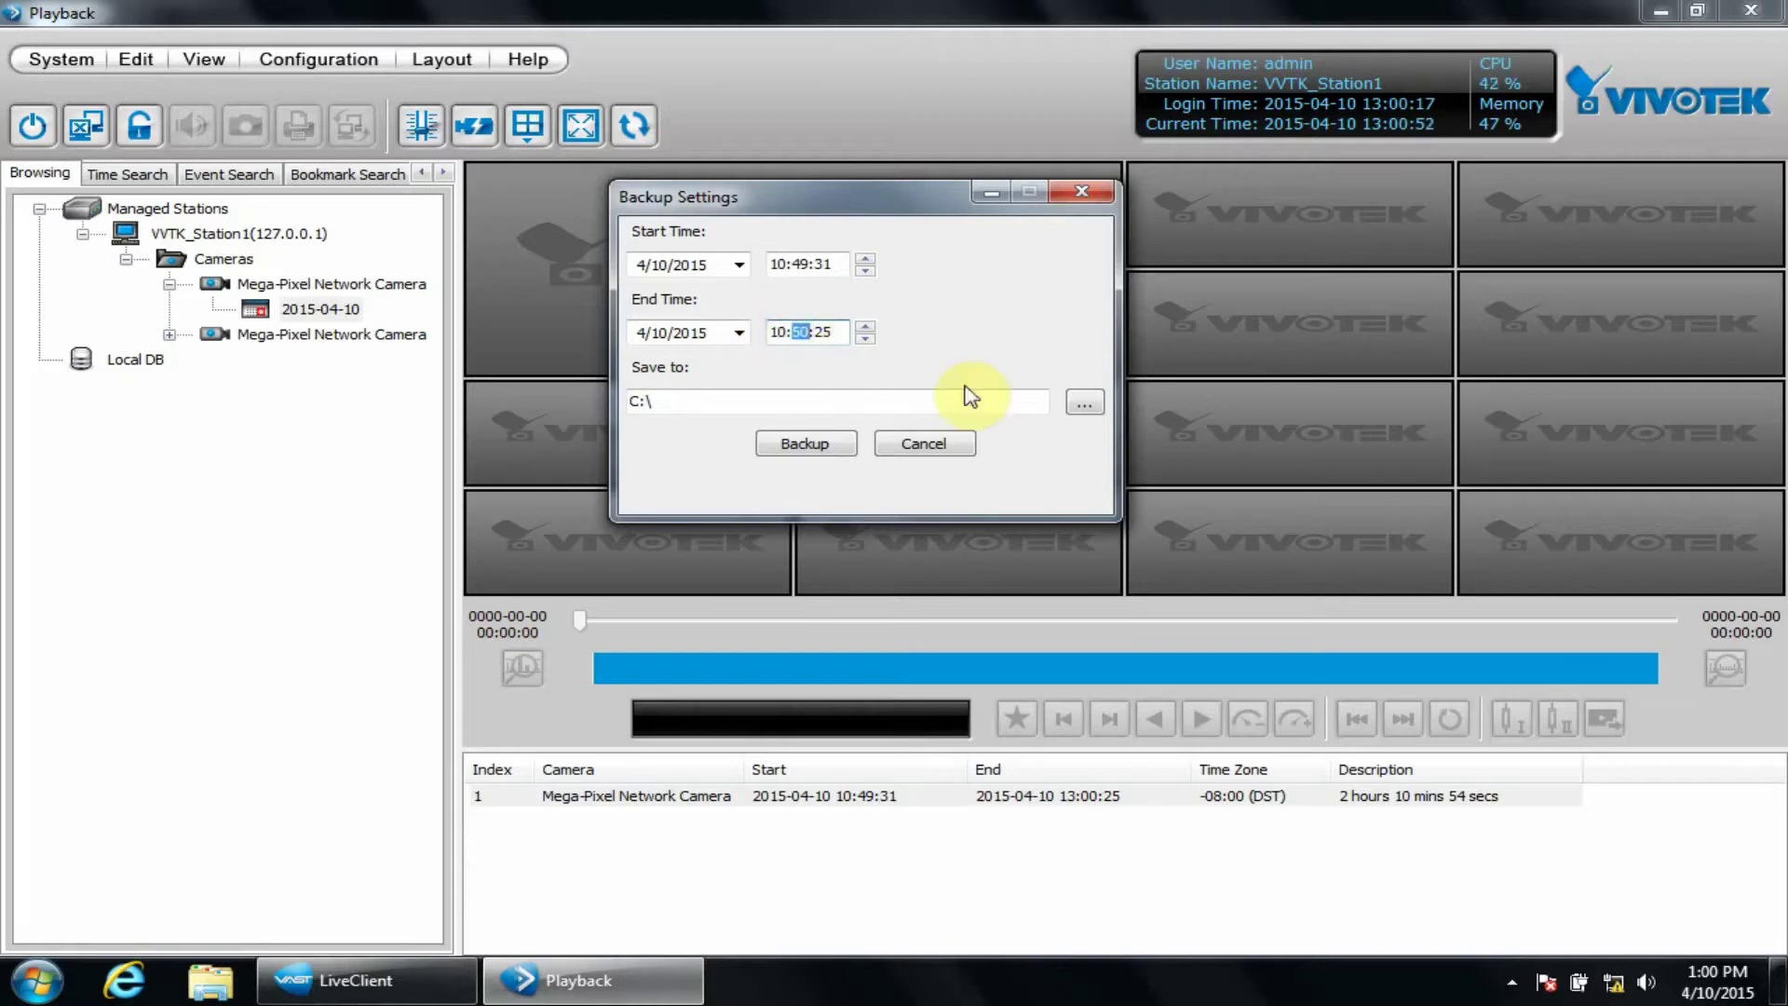
Save the backup to the Desktop, run it, and close the completed status window
click(1083, 403)
click(799, 400)
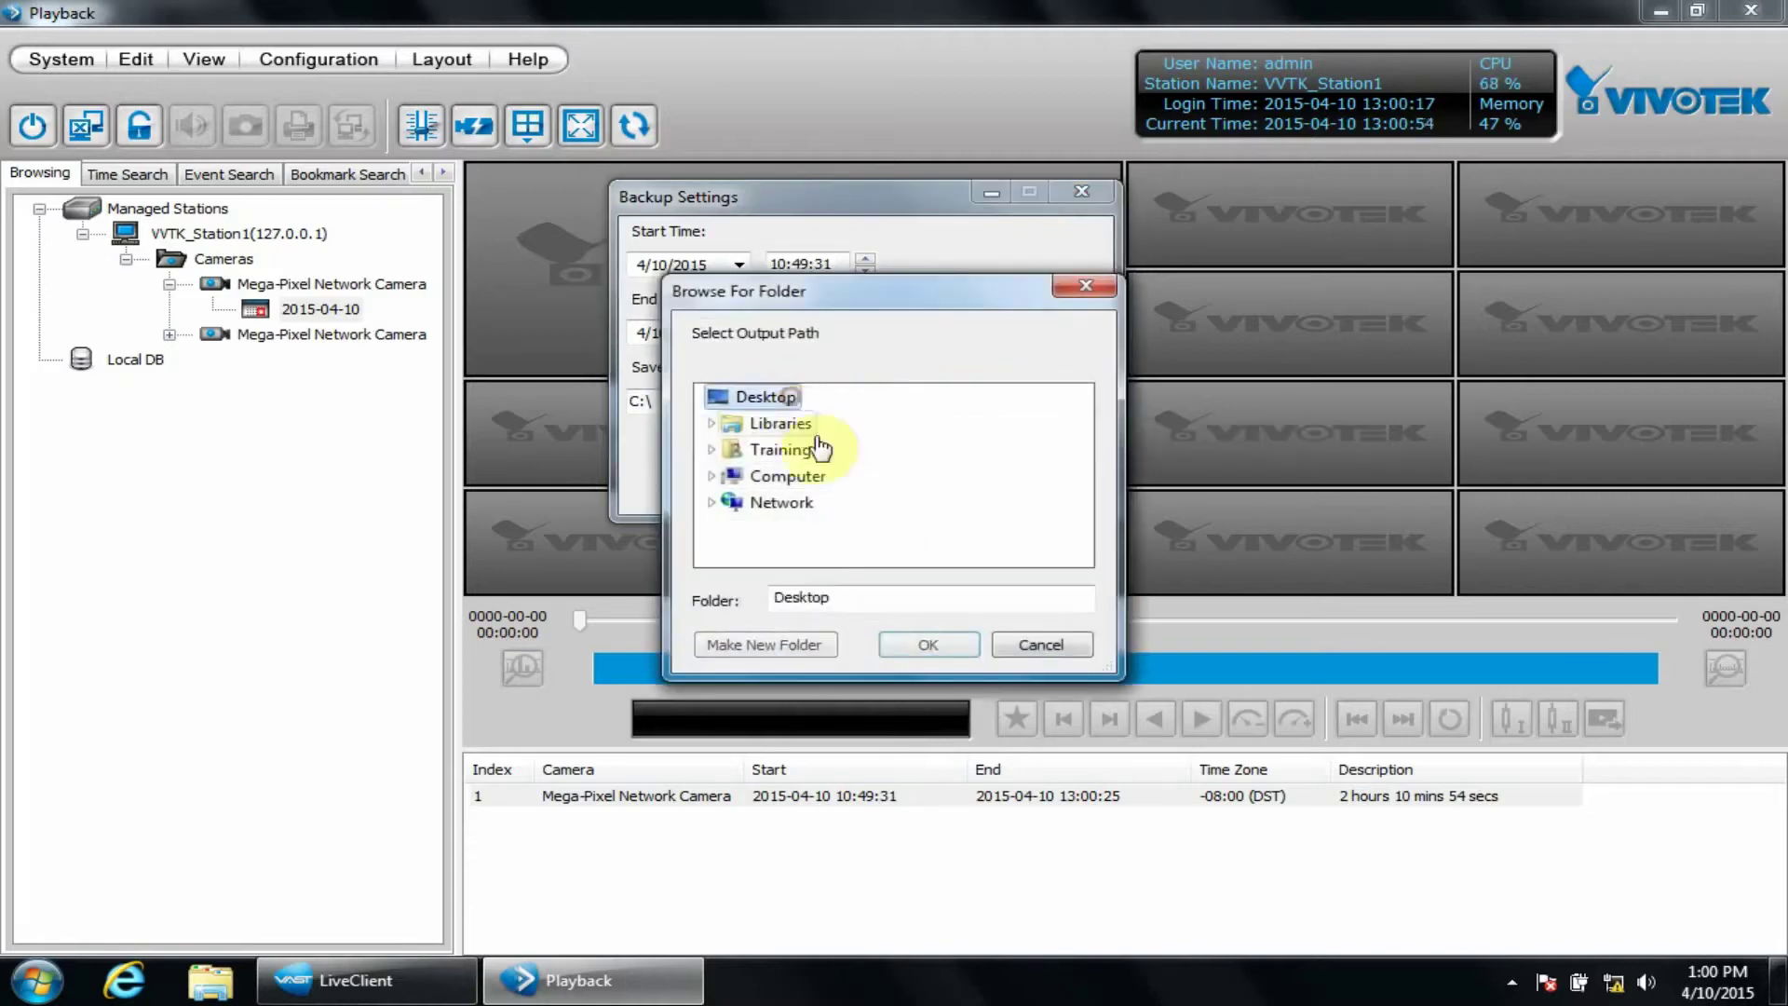
click(917, 644)
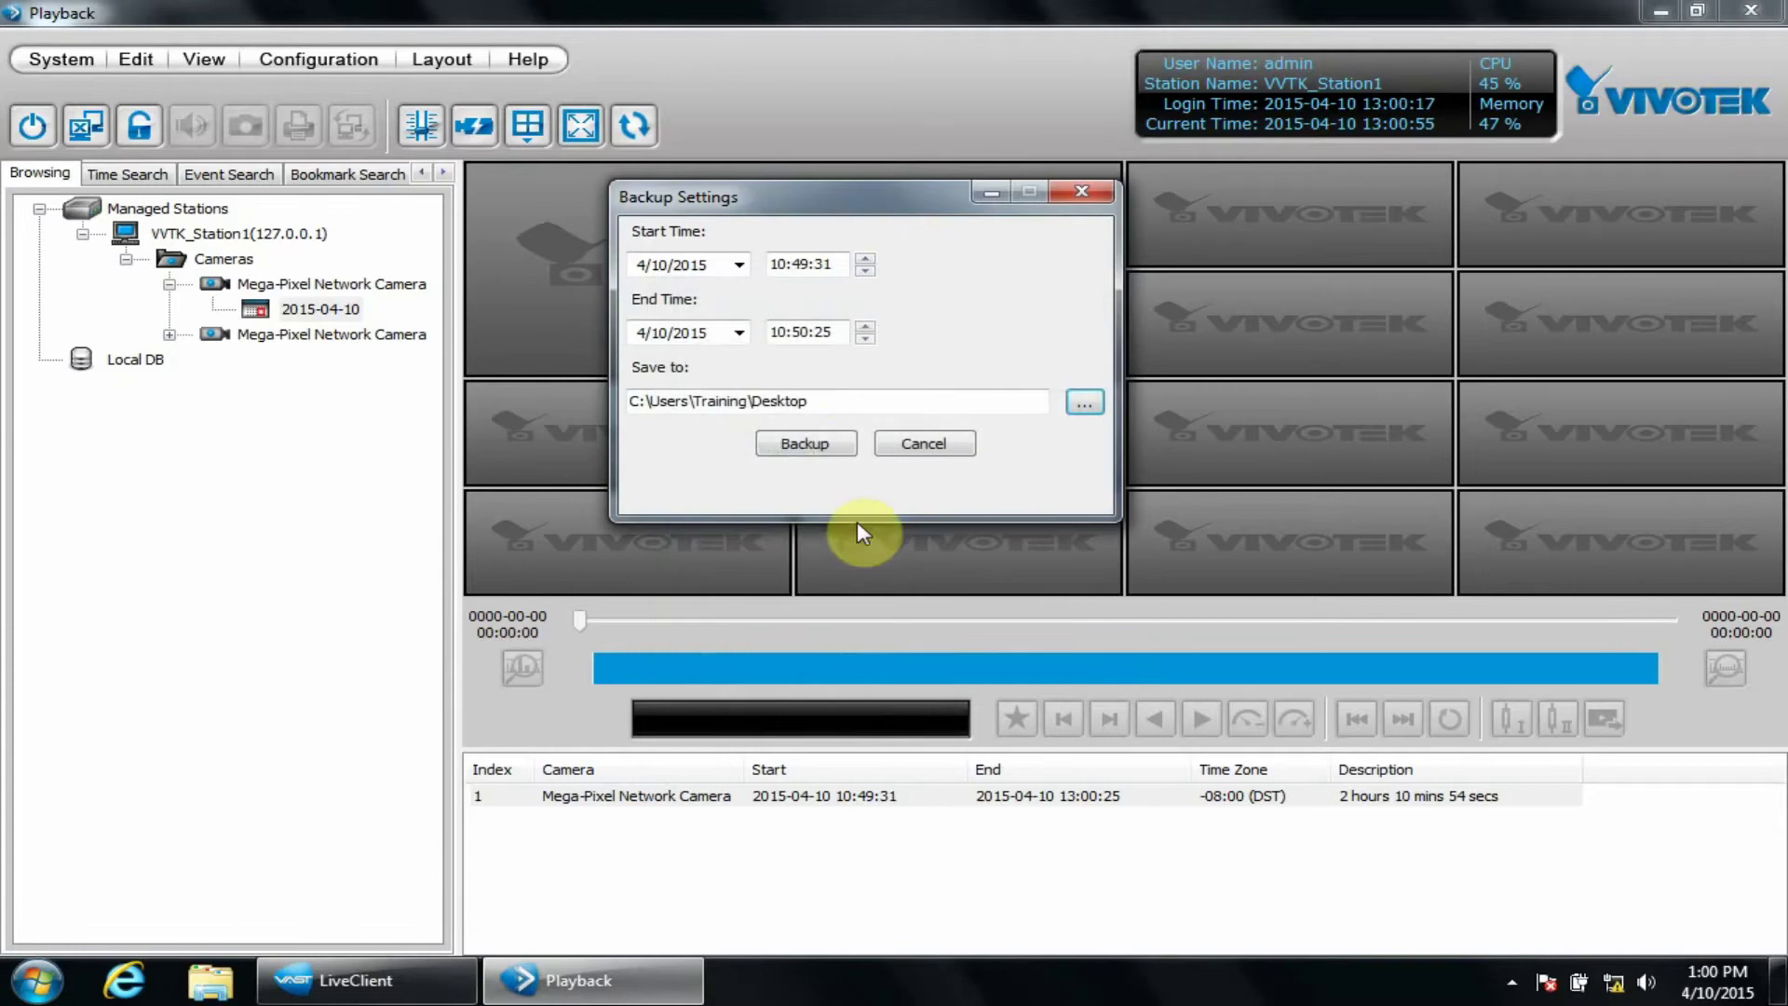
click(806, 444)
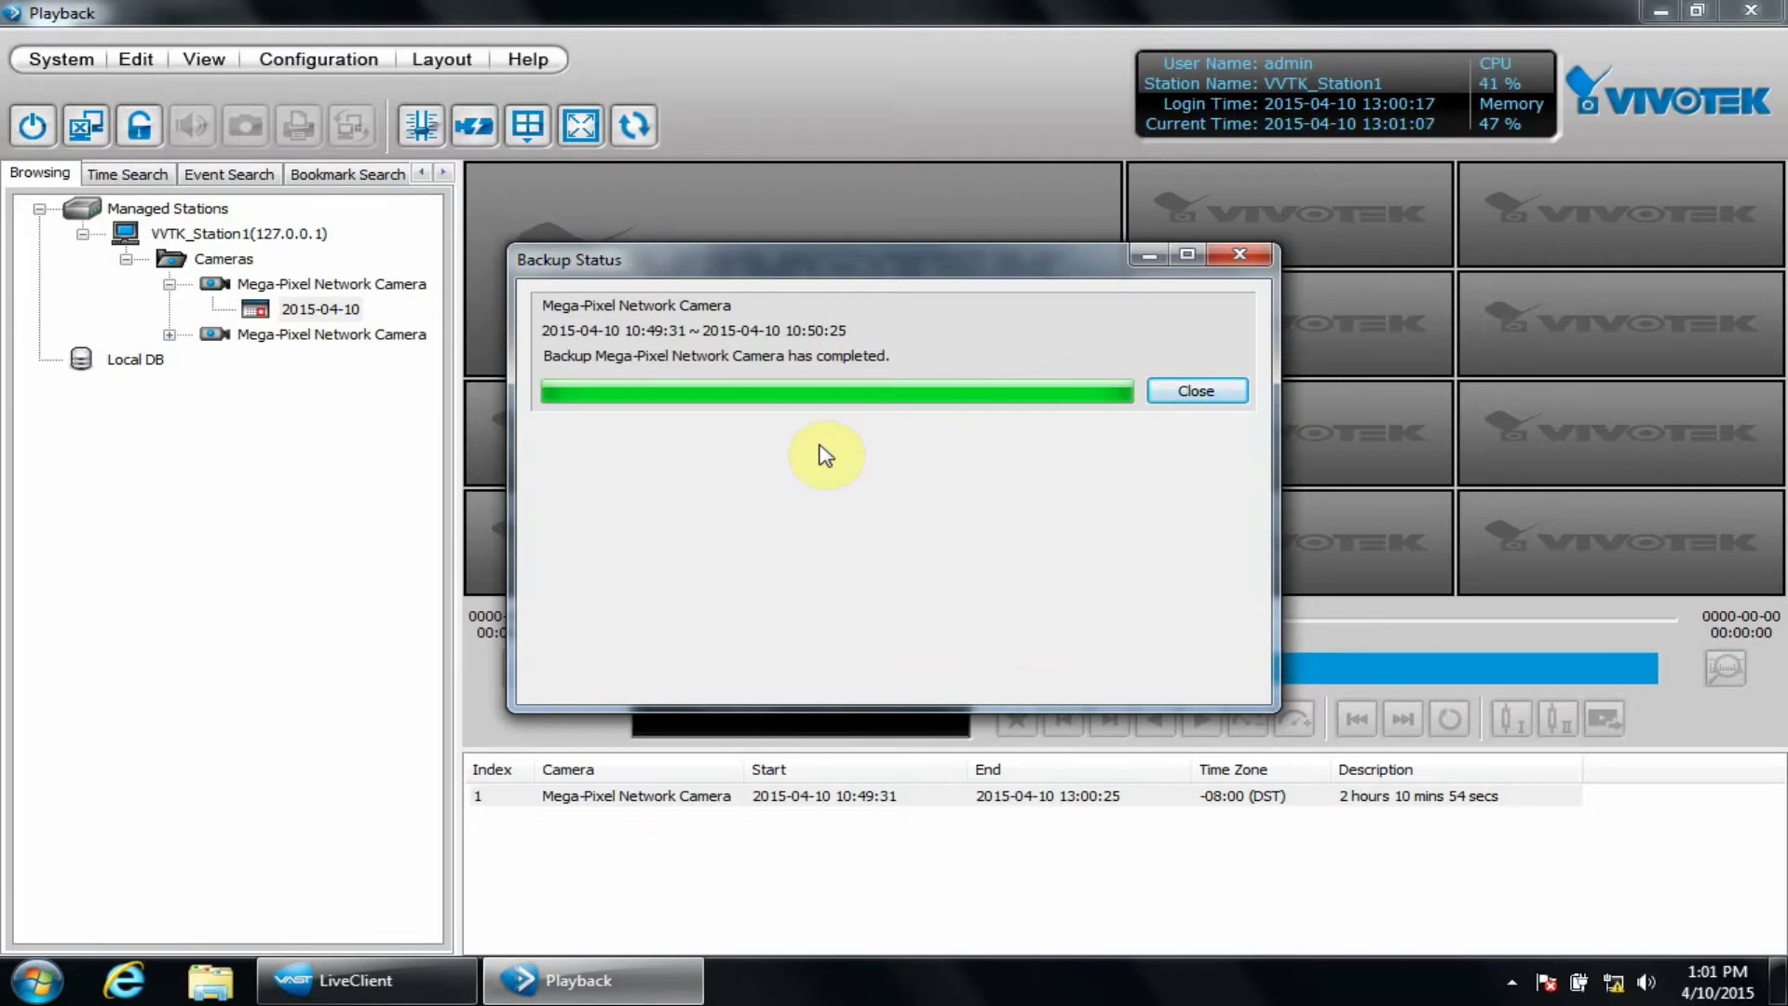
click(1163, 391)
Add the H:\2015-04-10_100048\DISC_001 folder to Local DB
right_click(130, 367)
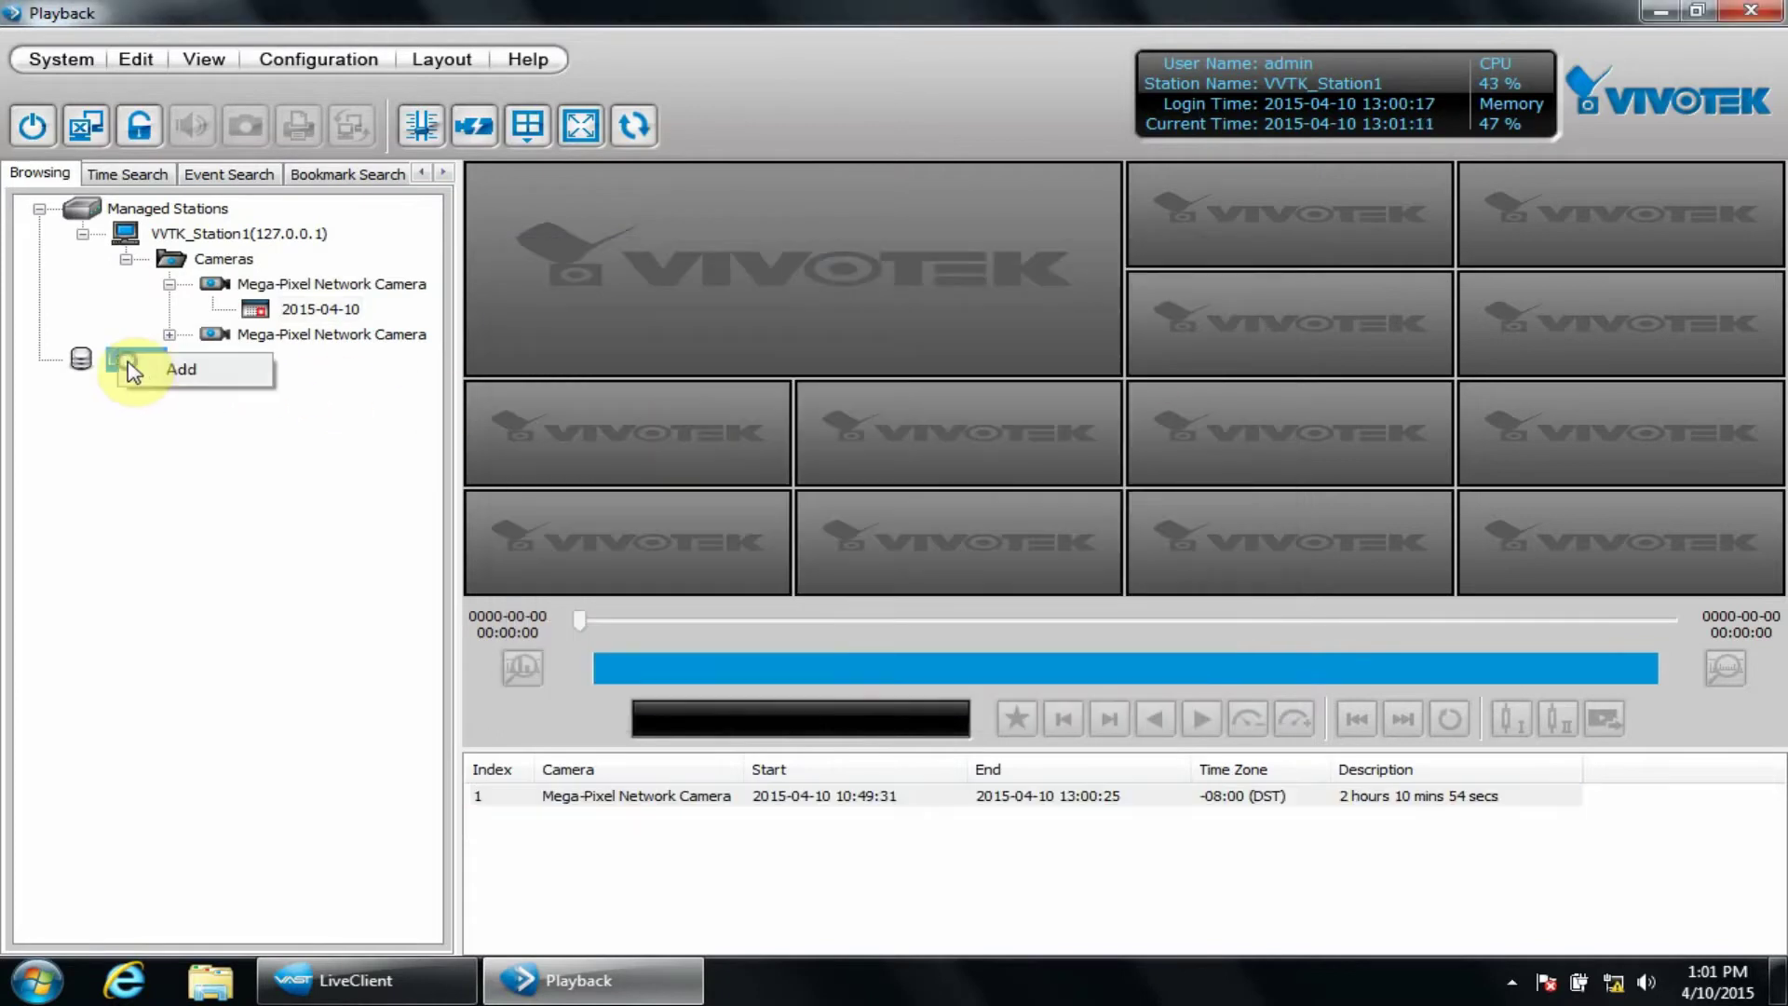
click(168, 381)
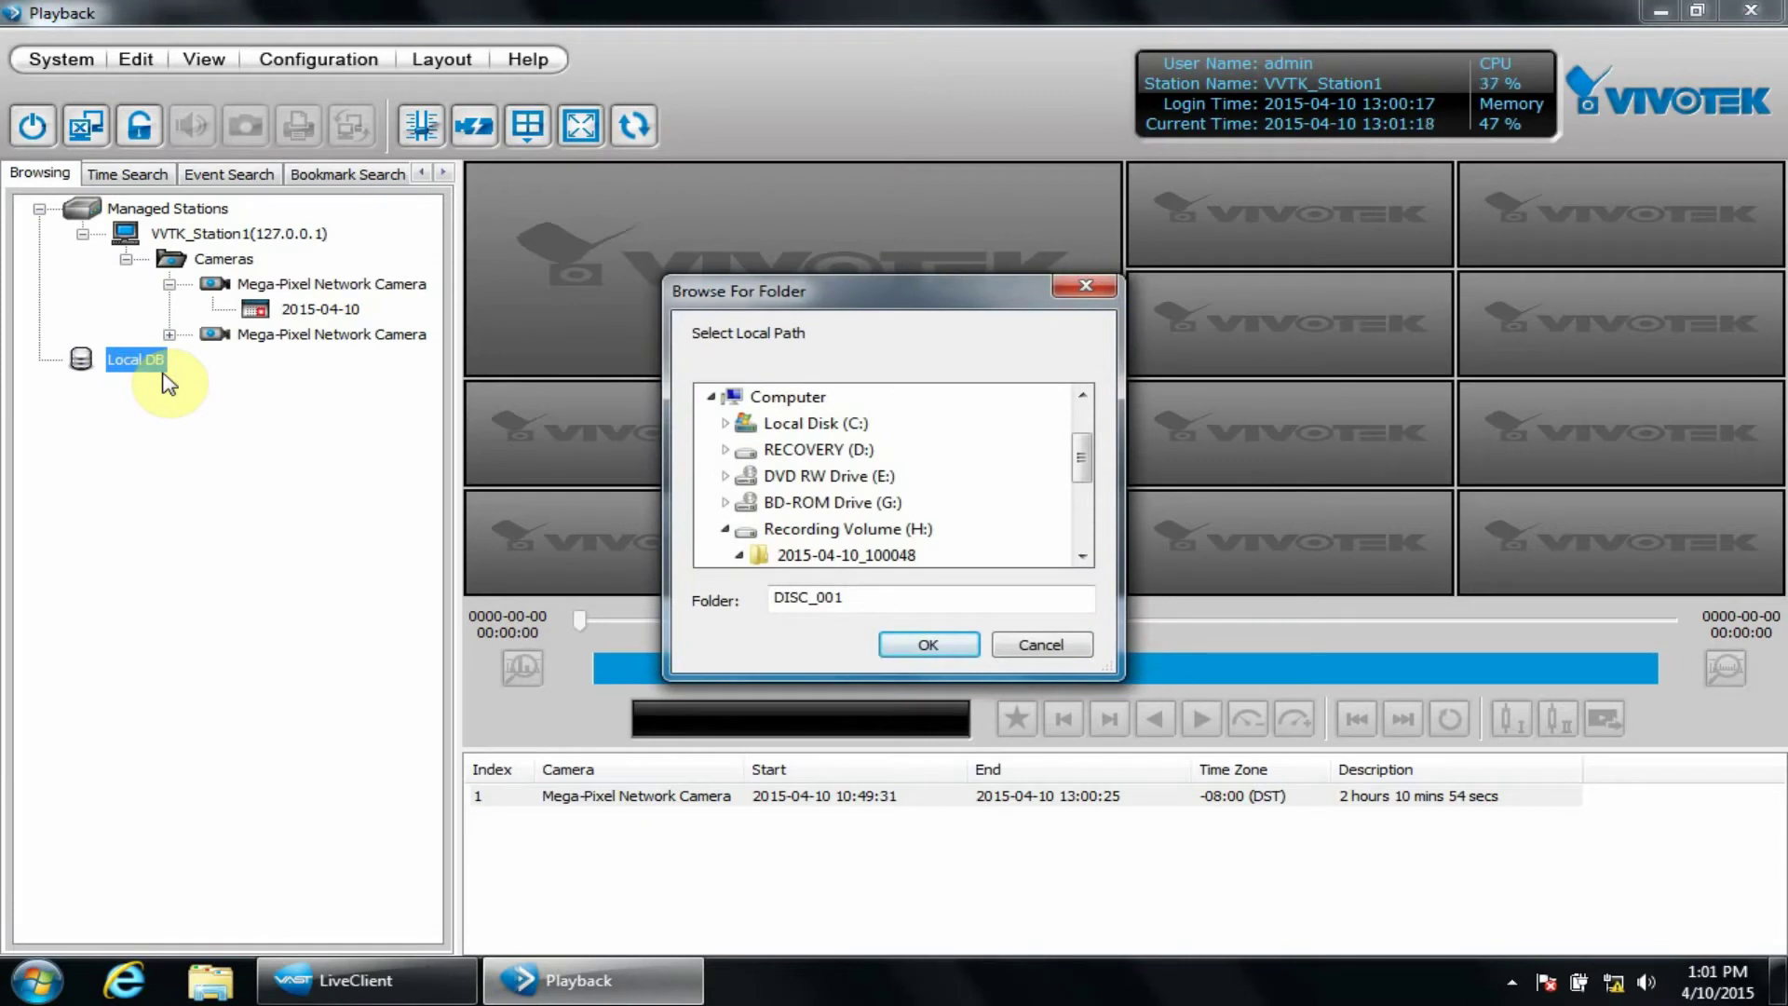
drag(1081, 452, 1072, 487)
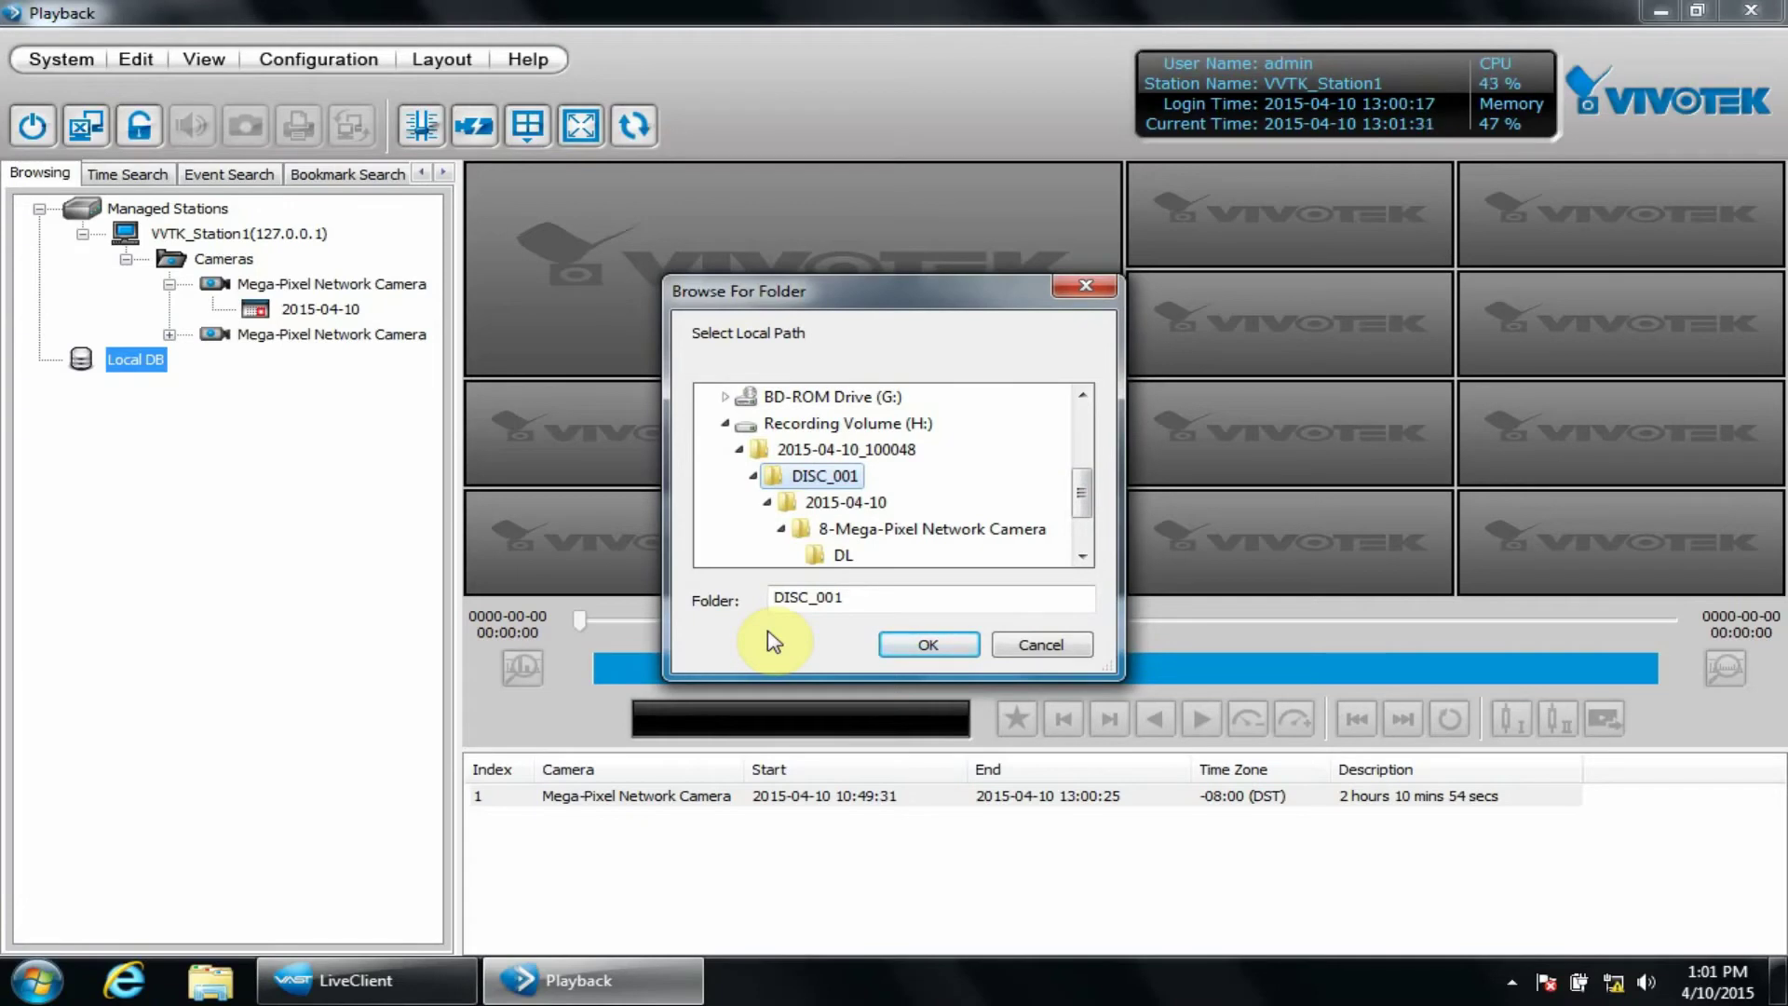
click(925, 644)
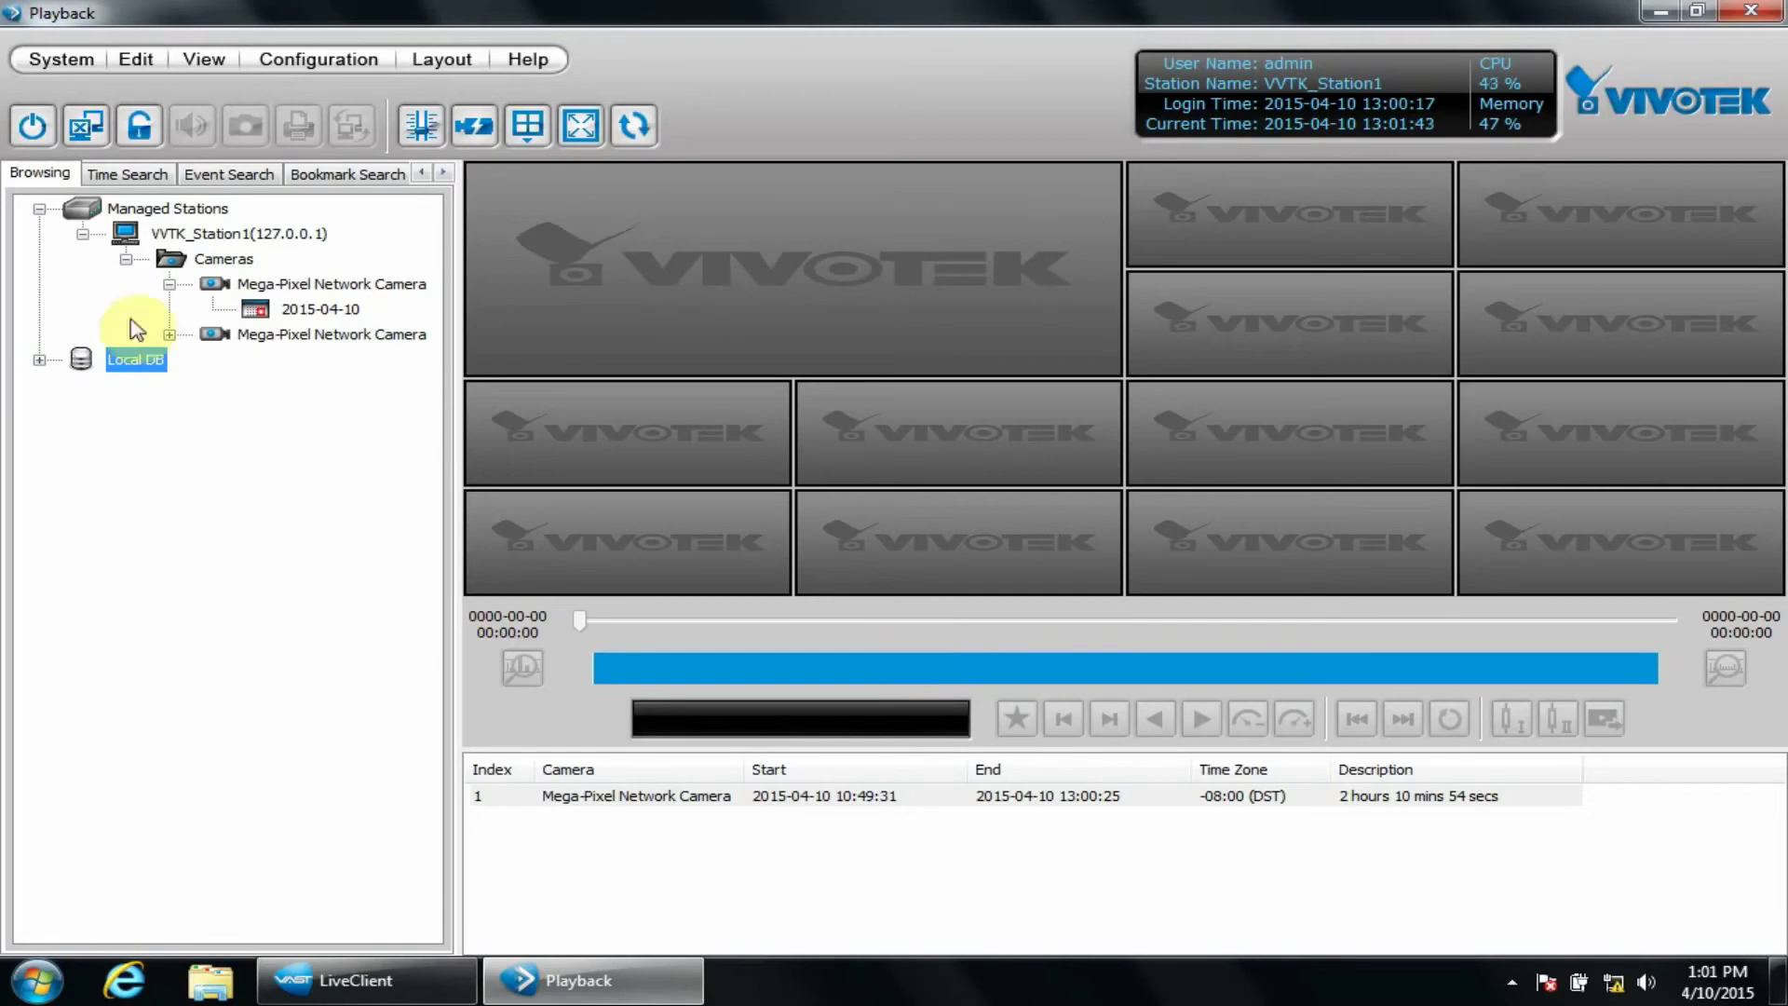
Expand Local DB > DISC_001 > camera and play the 09:50:56–09:51:17 recording from 2015-04-10
click(39, 360)
click(83, 384)
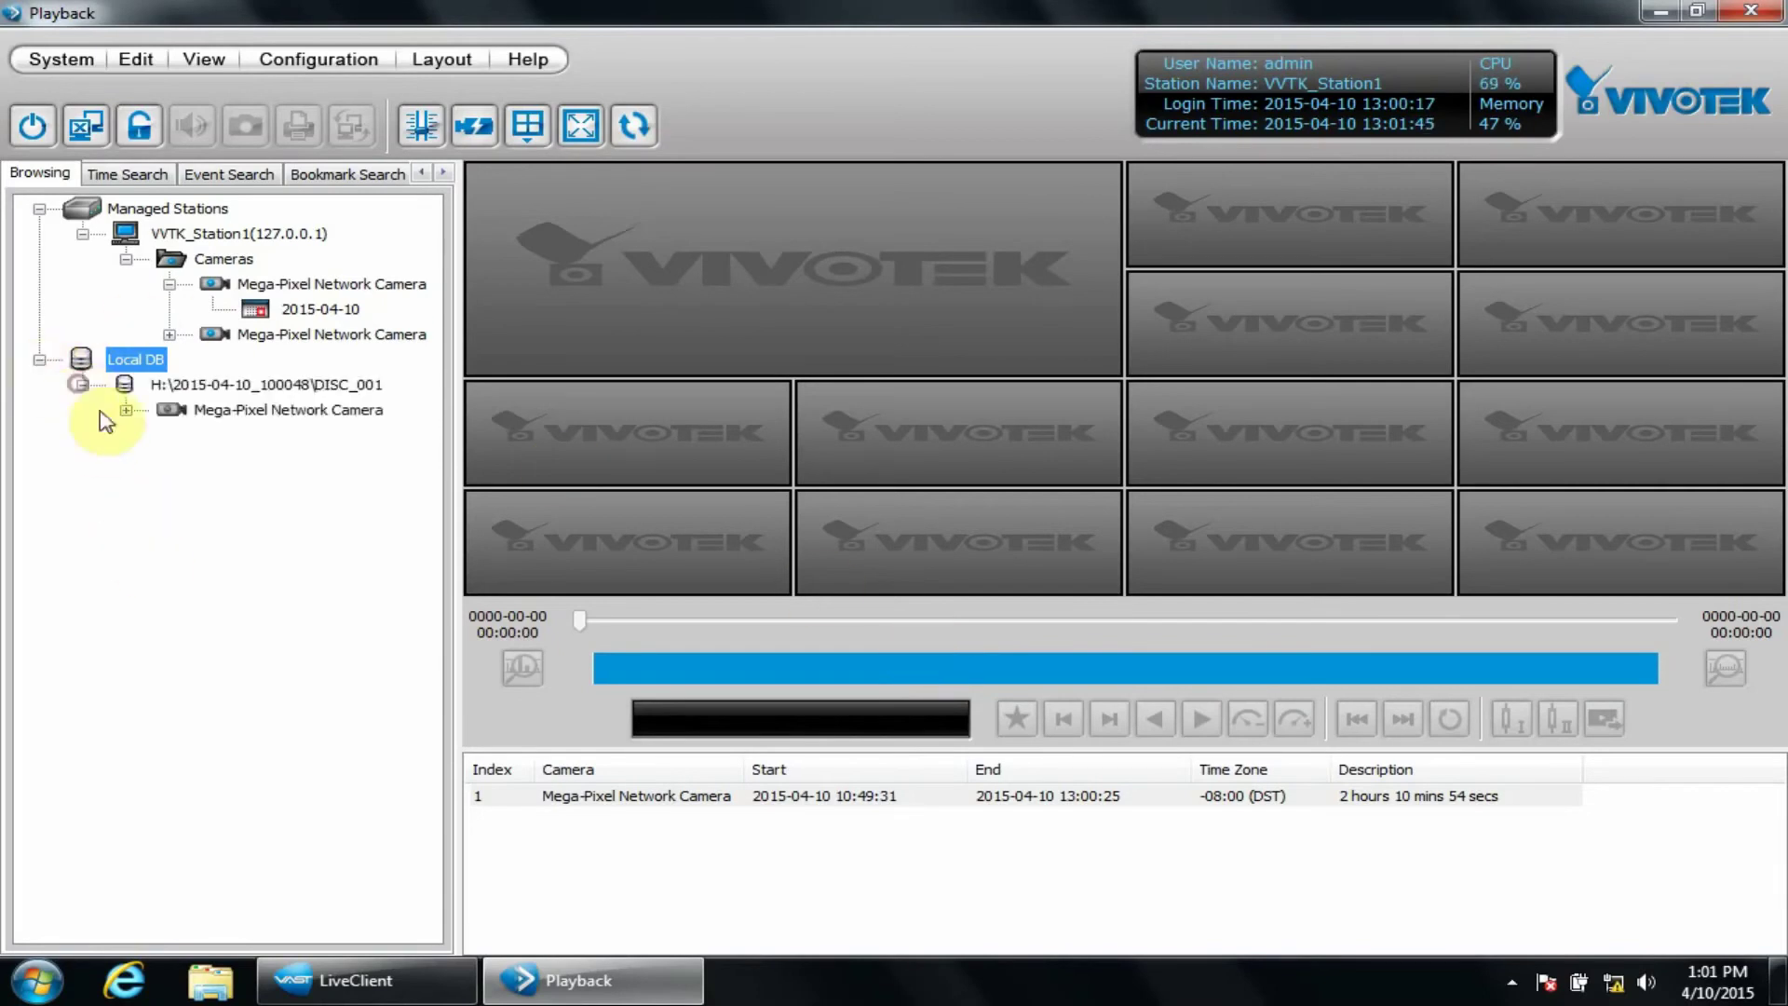
click(122, 410)
double_click(260, 435)
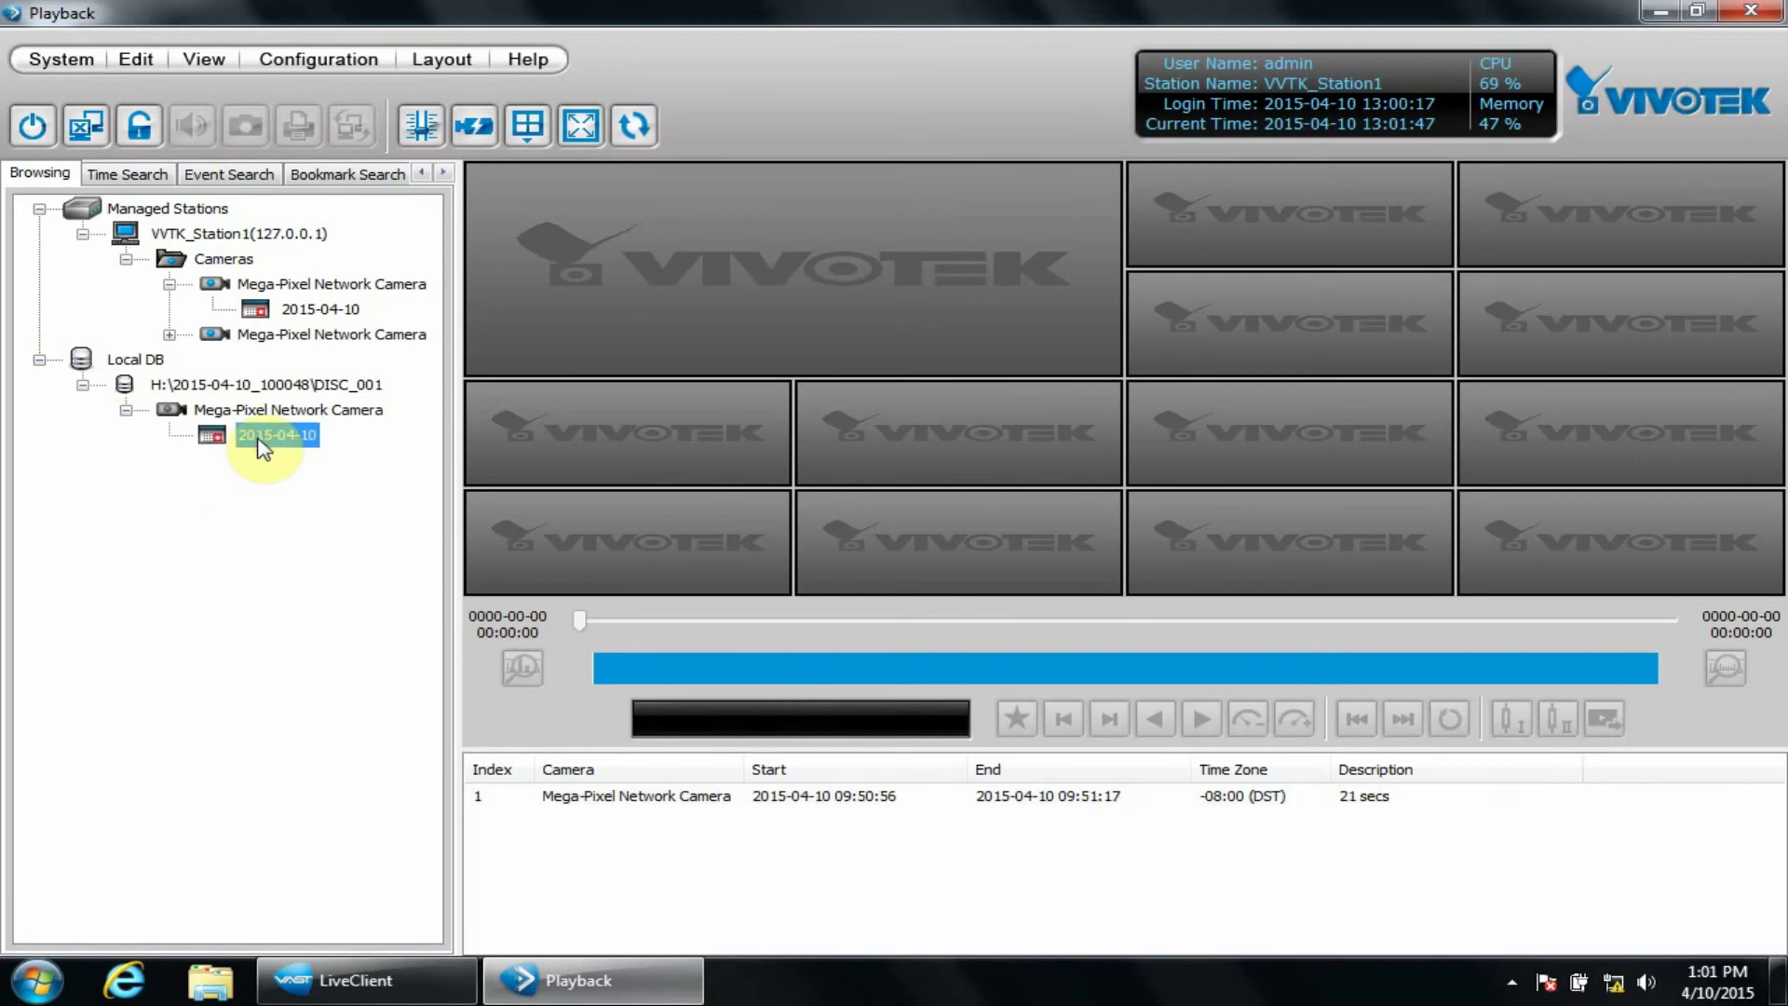